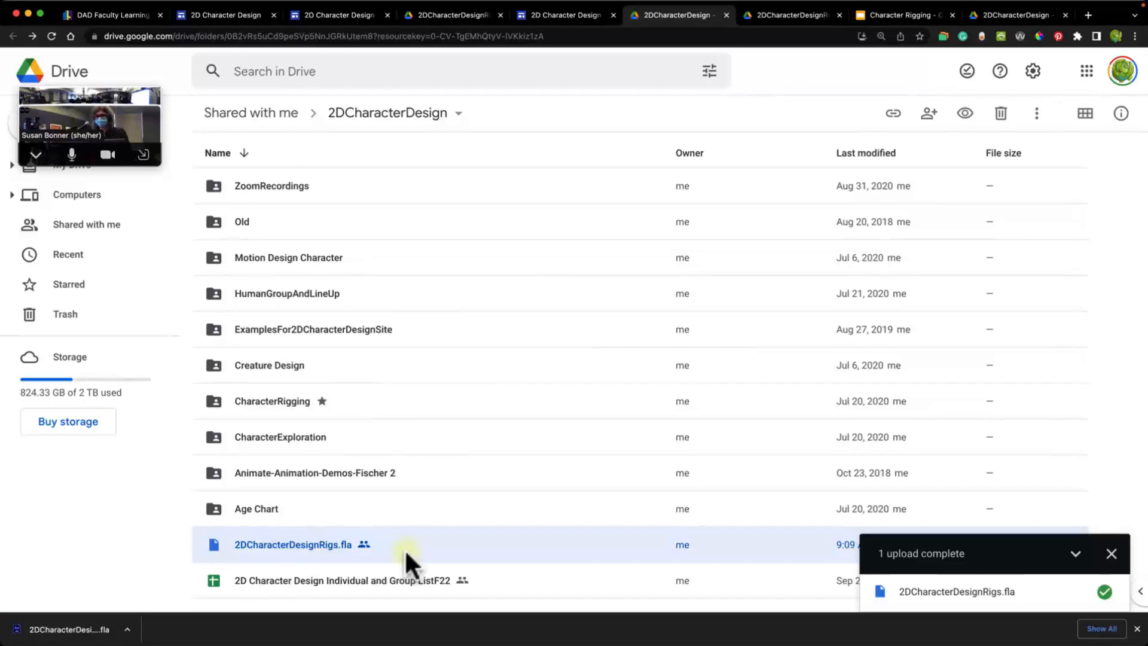
Open the shared 2DCharacterDesign Google Drive folder from the Admin section of the published 2D Character Design site
click(221, 16)
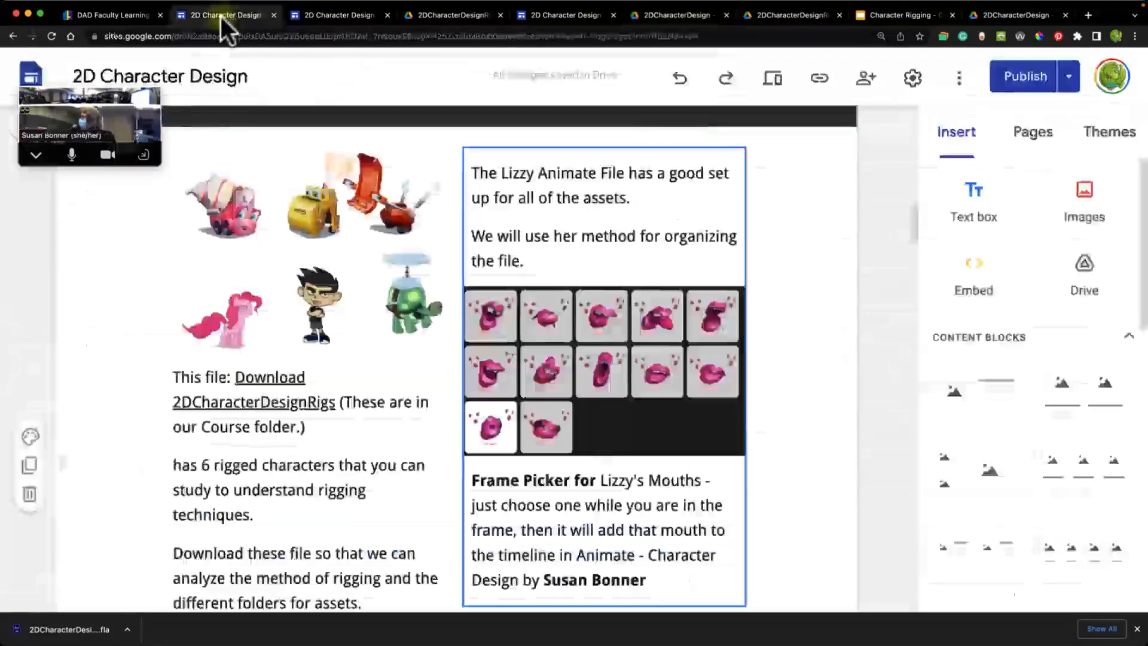
click(346, 17)
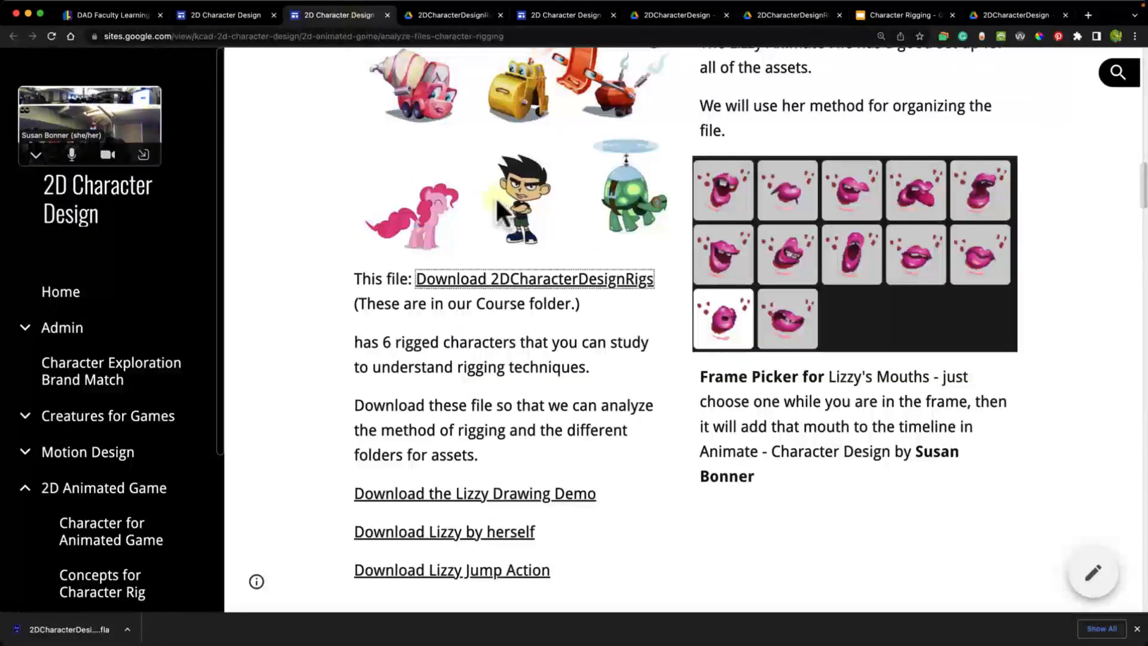
click(25, 328)
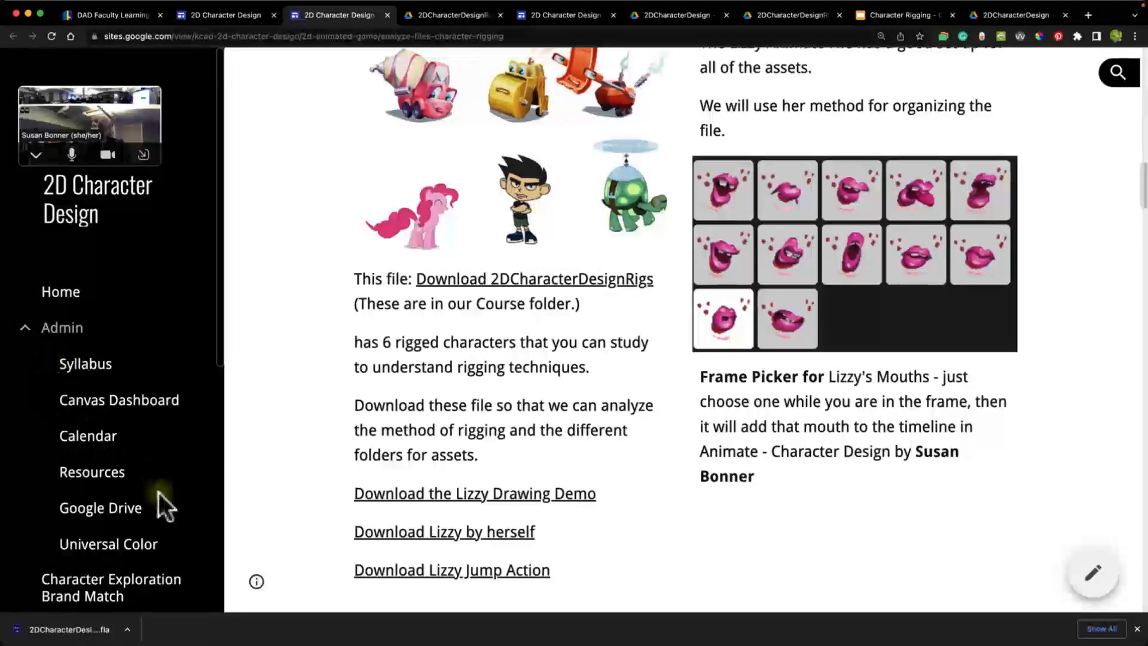
click(107, 511)
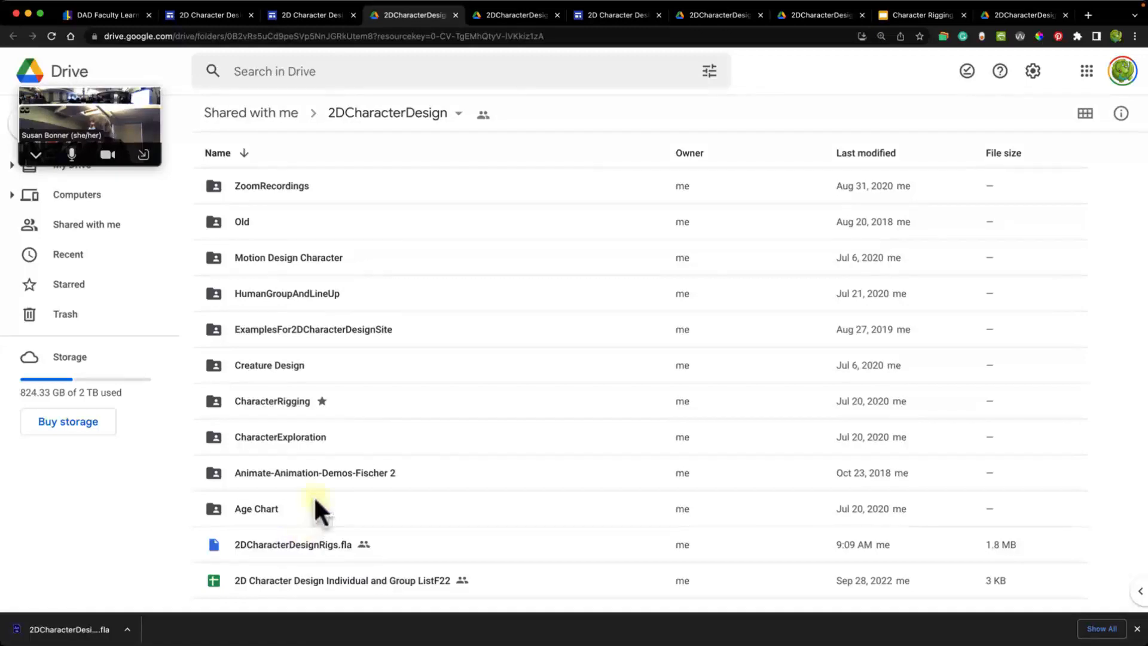
Minimize the browser and switch to Adobe Animate, where 2DCharacterDesignRigs.fla is open
click(26, 15)
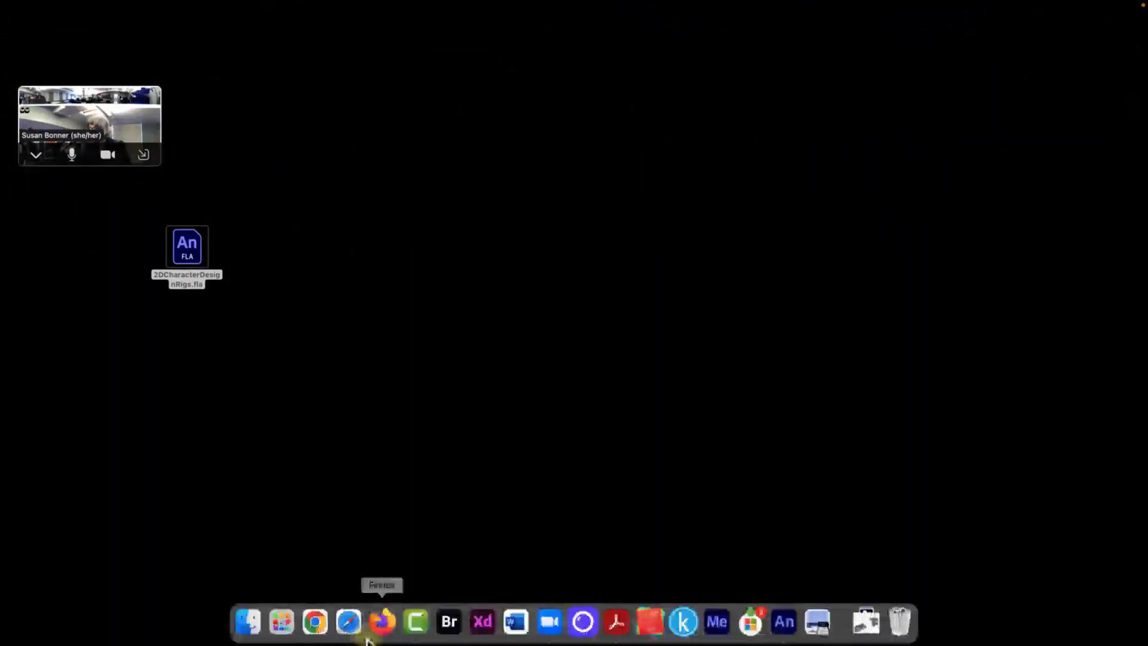
click(364, 544)
mouse_move(412, 643)
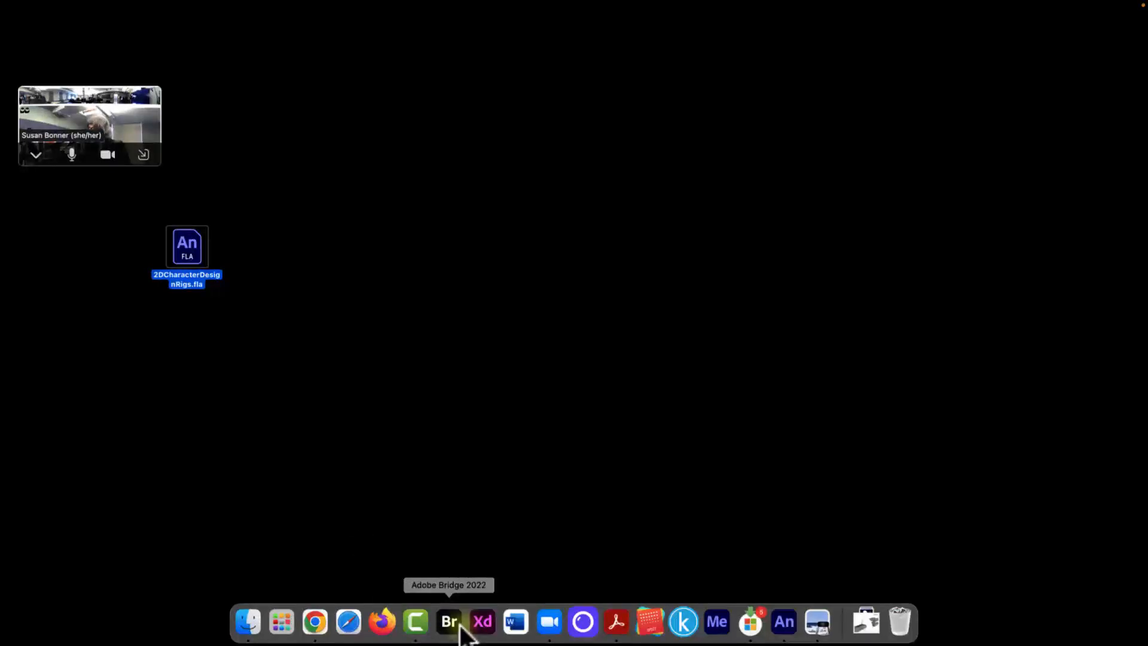
click(783, 622)
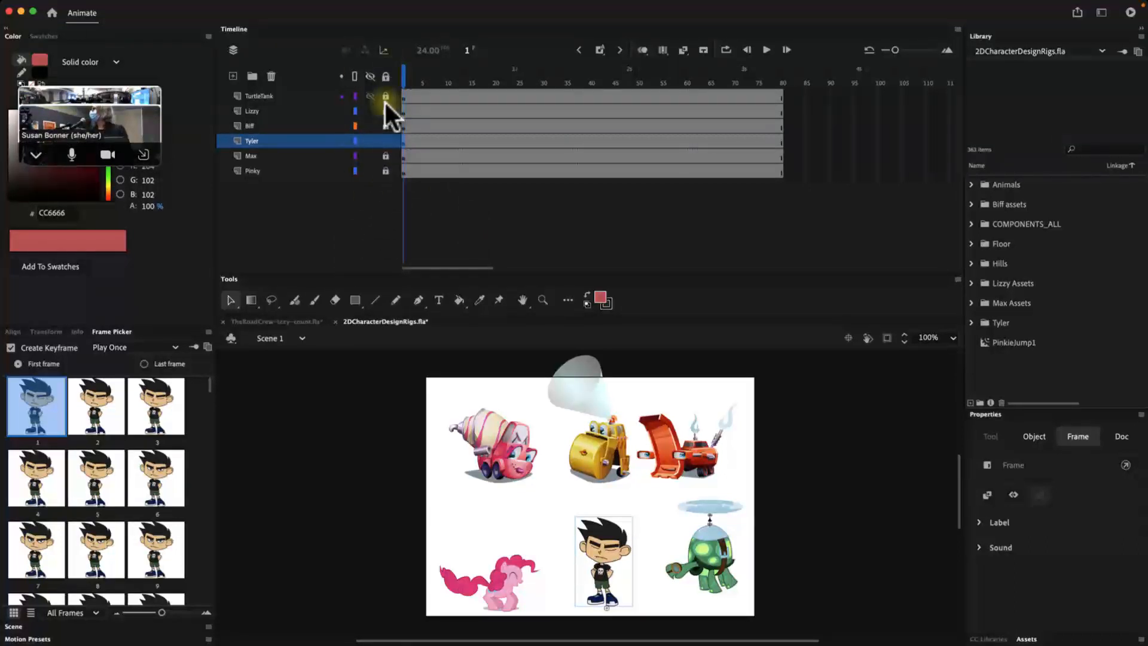
Lock every layer in the Scene 1 timeline except Tyler
click(386, 75)
click(386, 76)
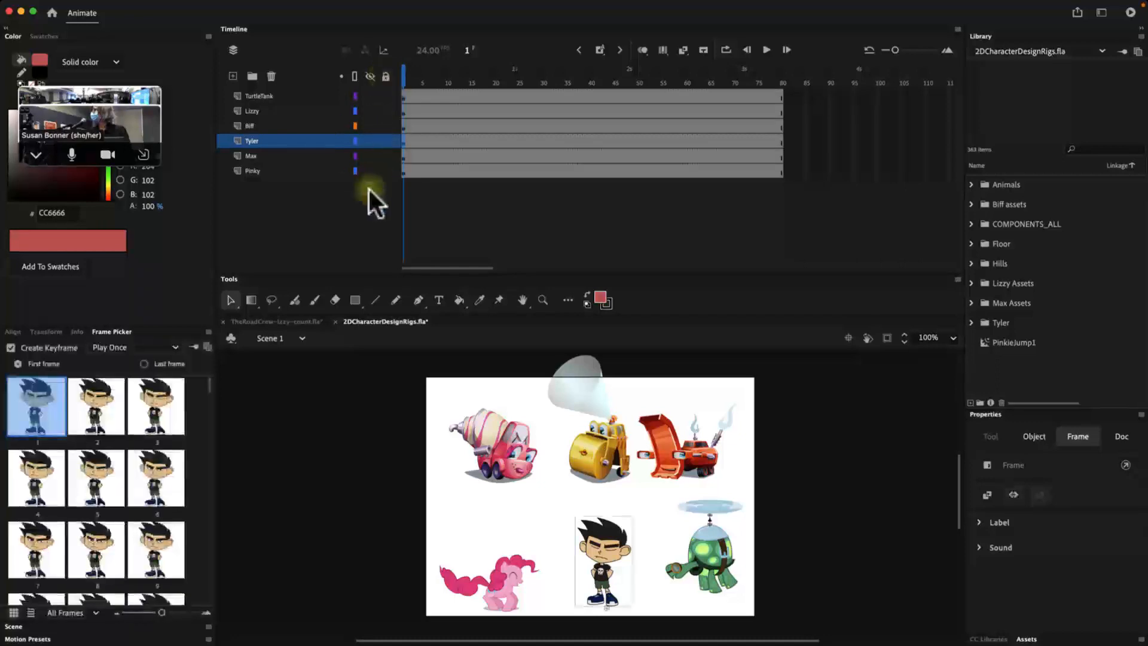
click(386, 75)
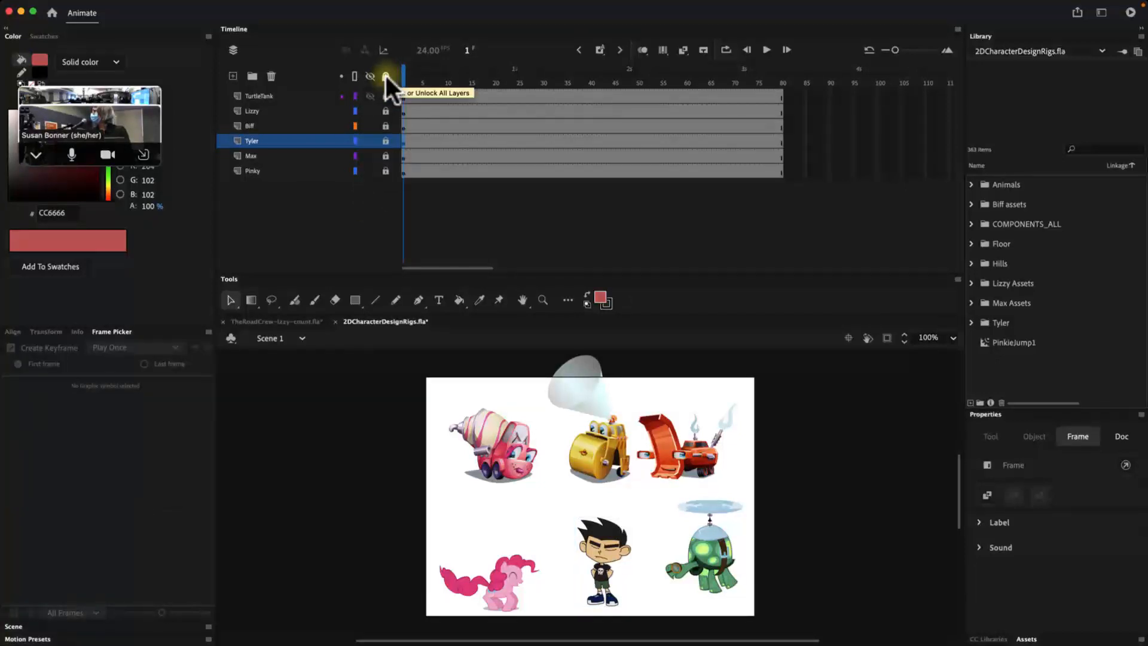
click(385, 141)
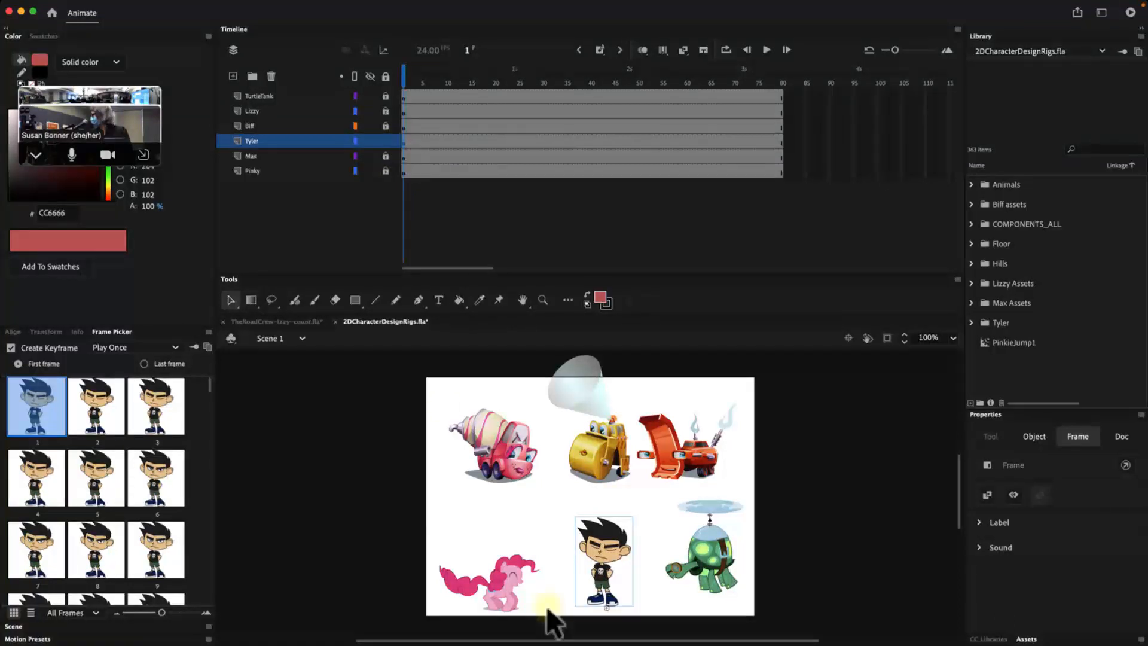
Select the Tyler character on the stage and the first frame of the Tyler layer, and activate the Selection tool
click(580, 564)
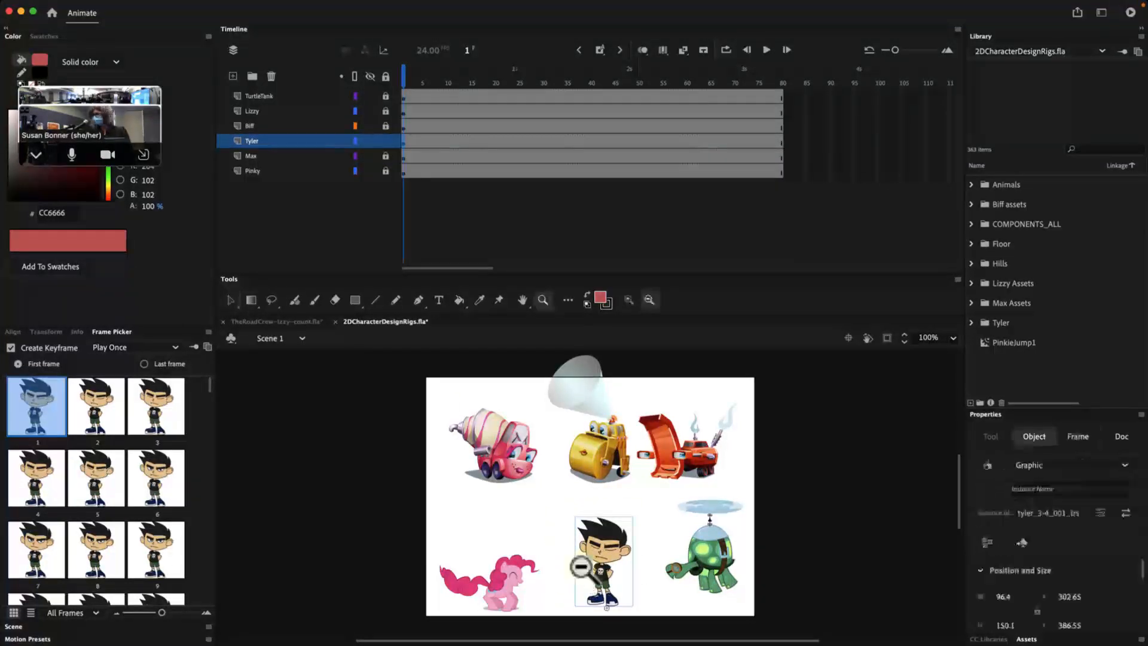
key(z)
drag(433, 372, 762, 616)
drag(549, 509, 675, 639)
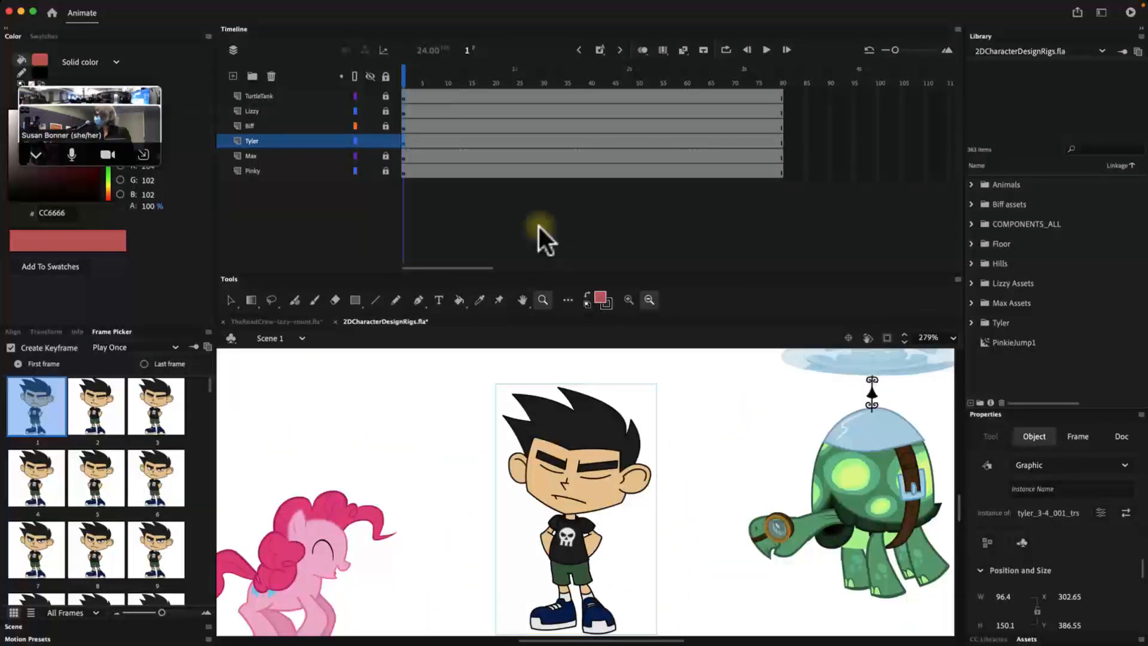
mouse_move(400, 78)
mouse_down()
mouse_move(669, 91)
mouse_move(445, 98)
mouse_move(418, 92)
mouse_move(765, 78)
mouse_move(402, 93)
mouse_up()
click(401, 143)
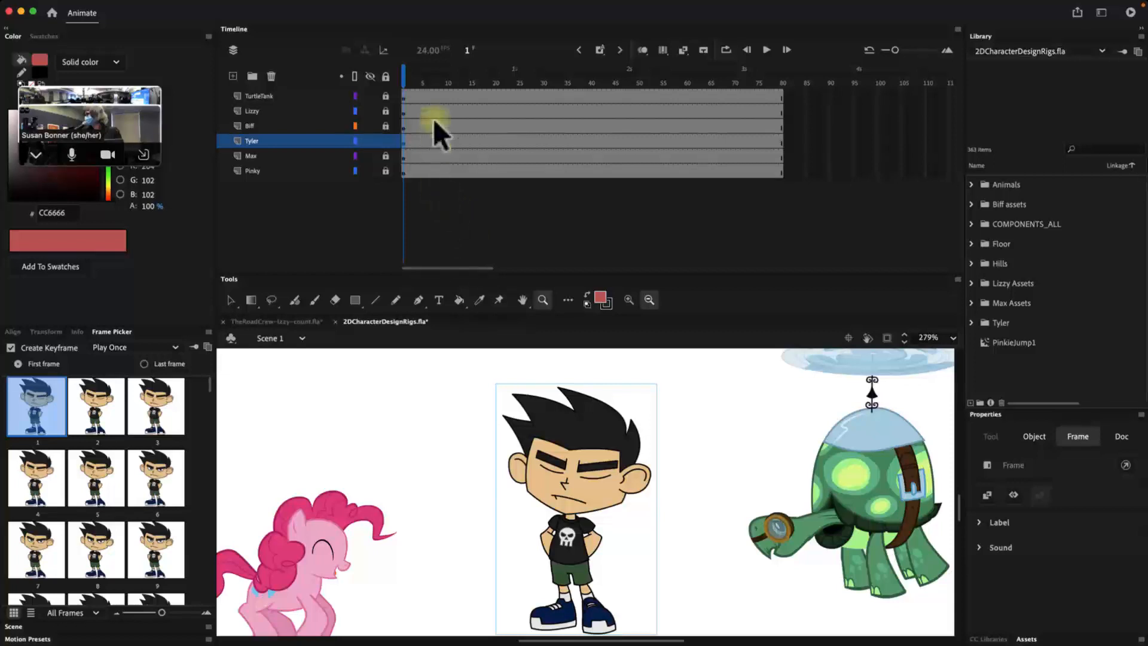
drag(435, 123, 401, 141)
key(v)
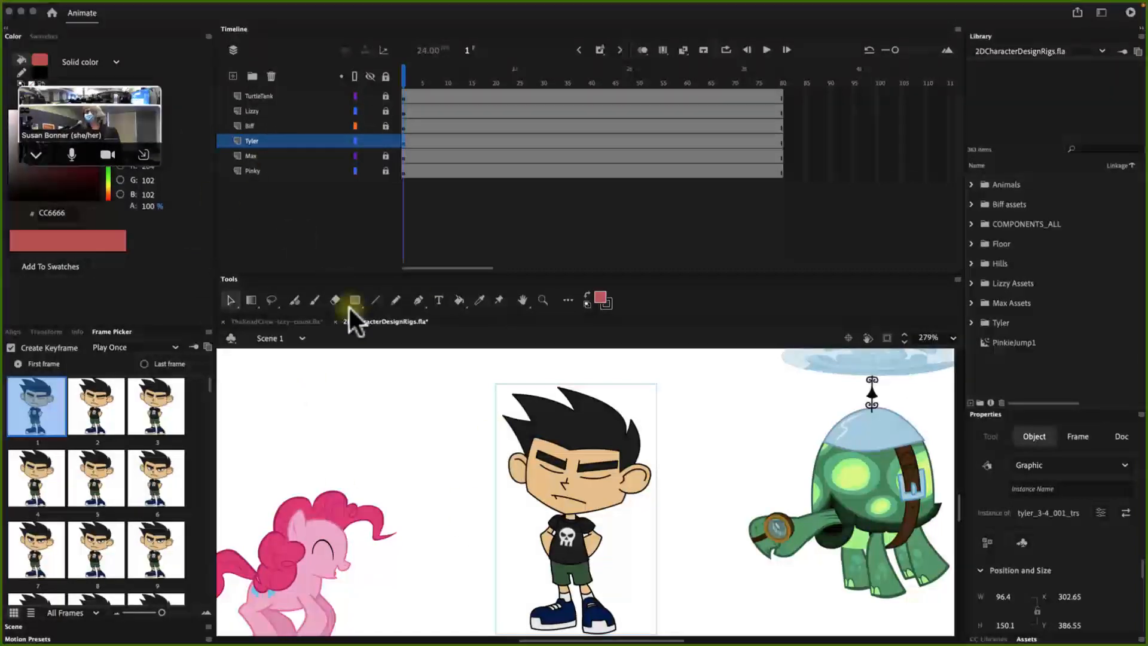
Switch to Chrome, close the site editor page, review the published course site and its Drive folder, and return to Animate
mouse_move(398, 640)
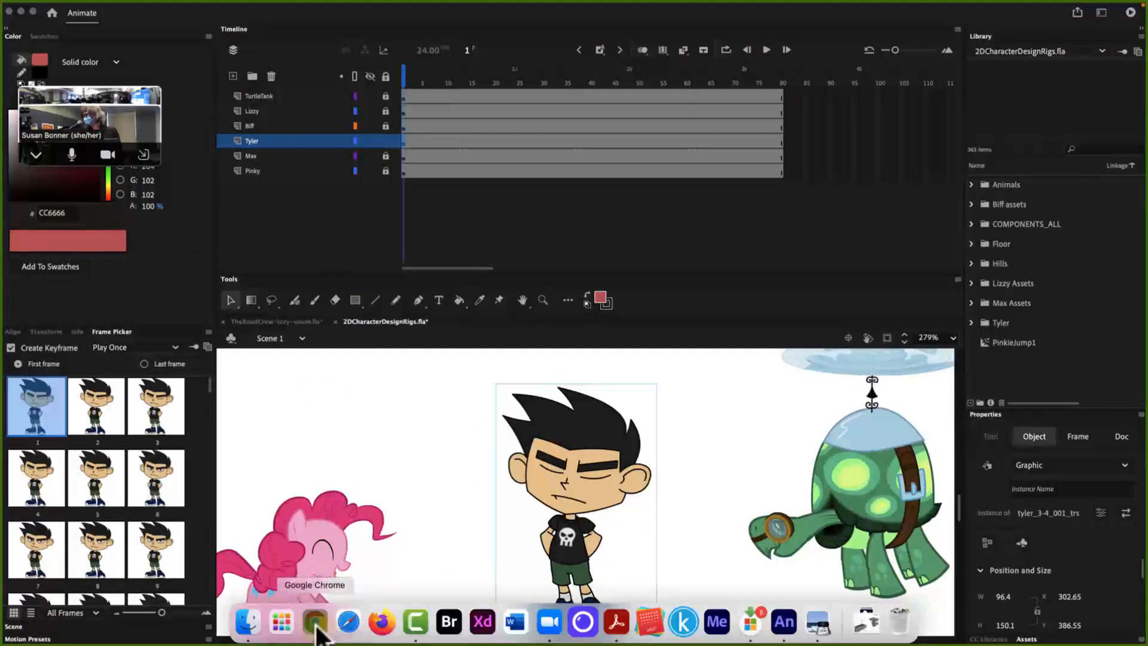
click(316, 623)
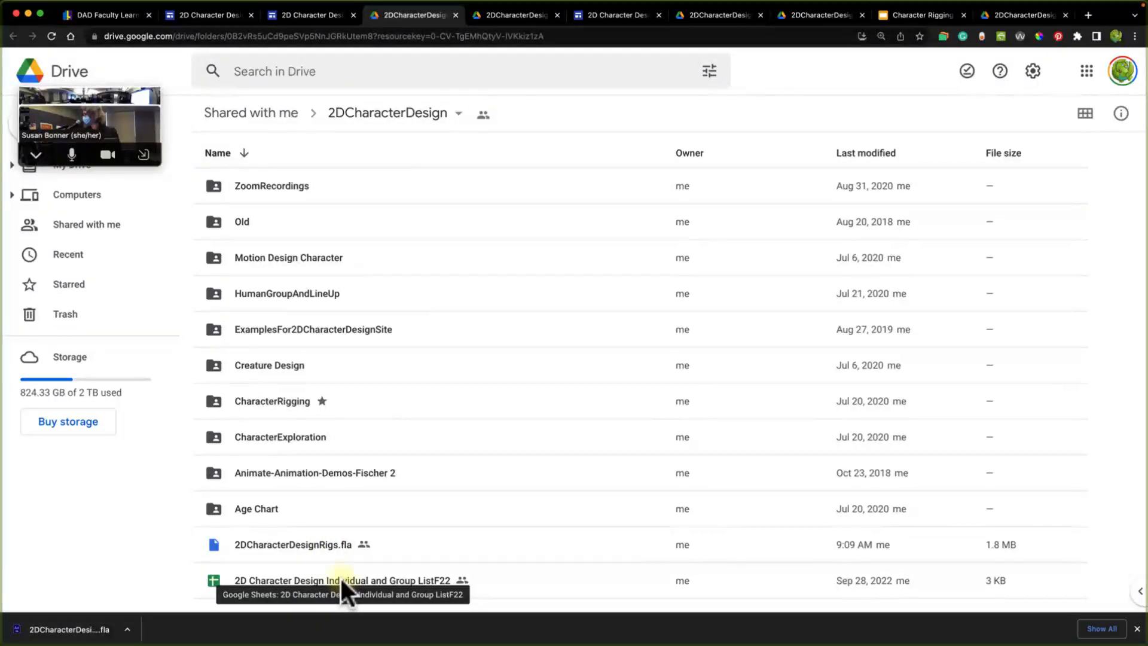
click(216, 16)
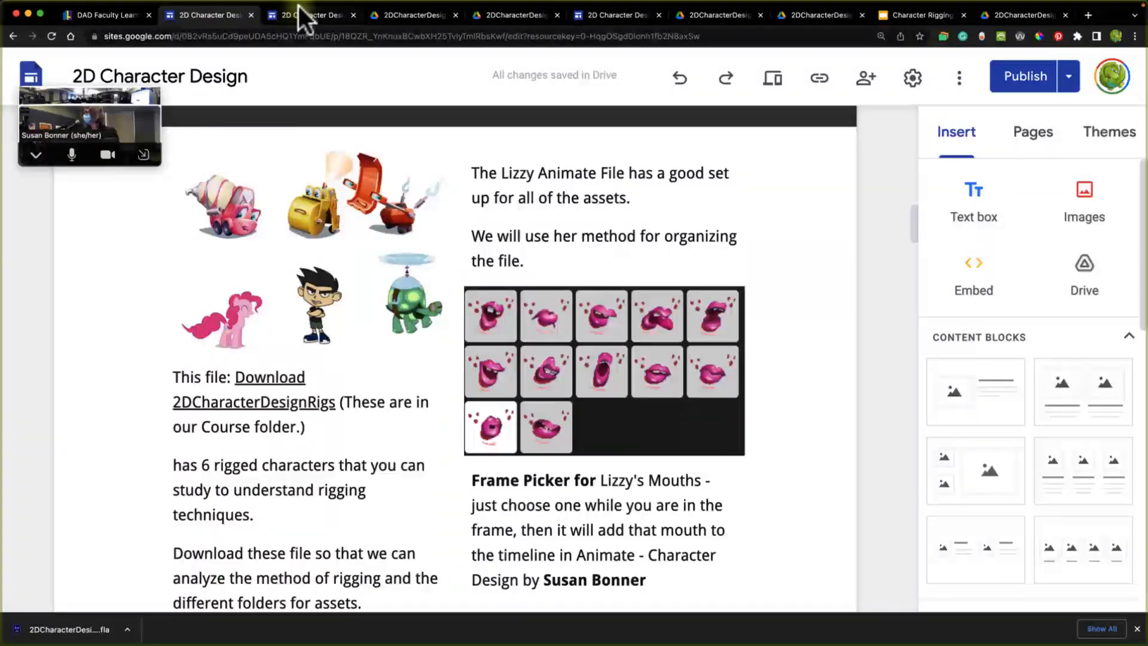
click(252, 14)
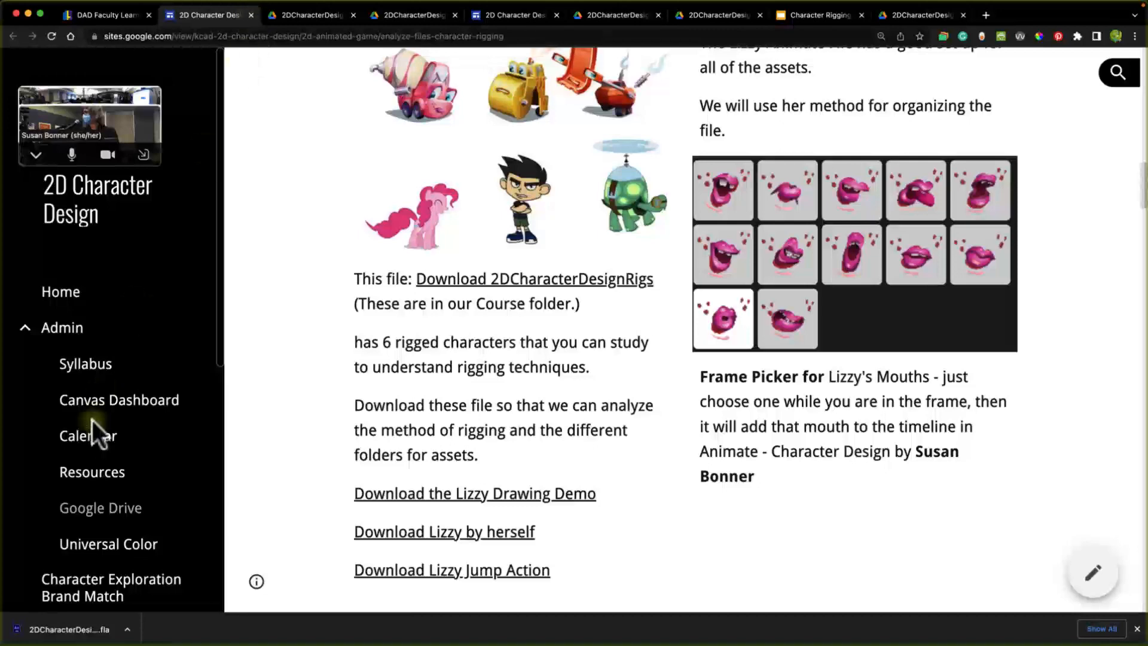
click(328, 17)
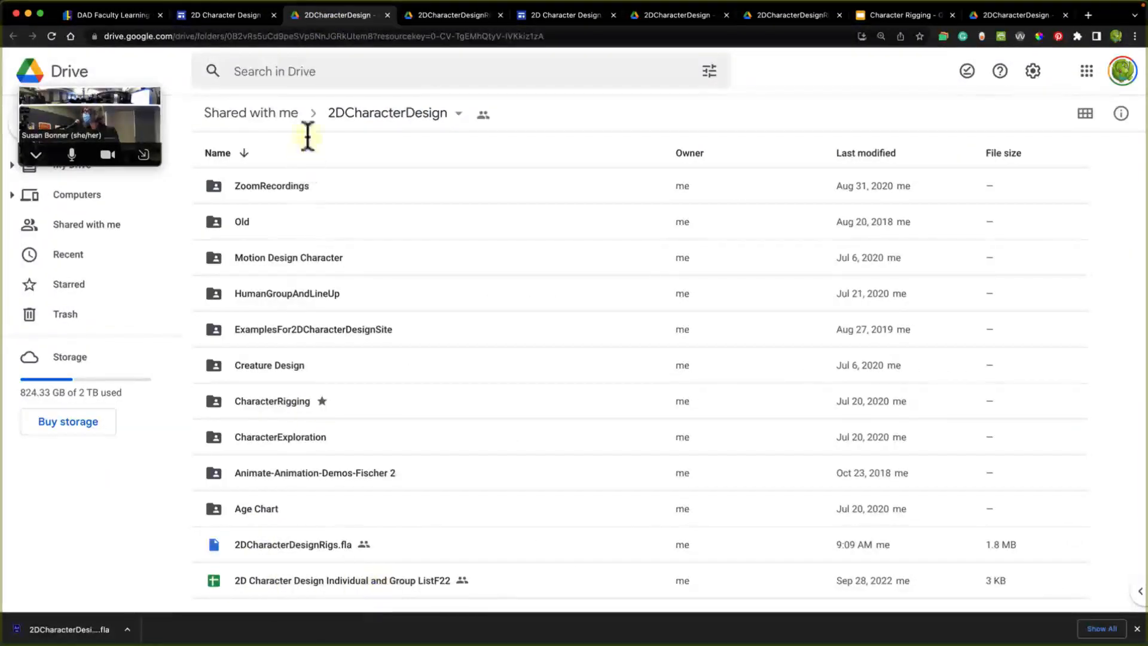
click(218, 23)
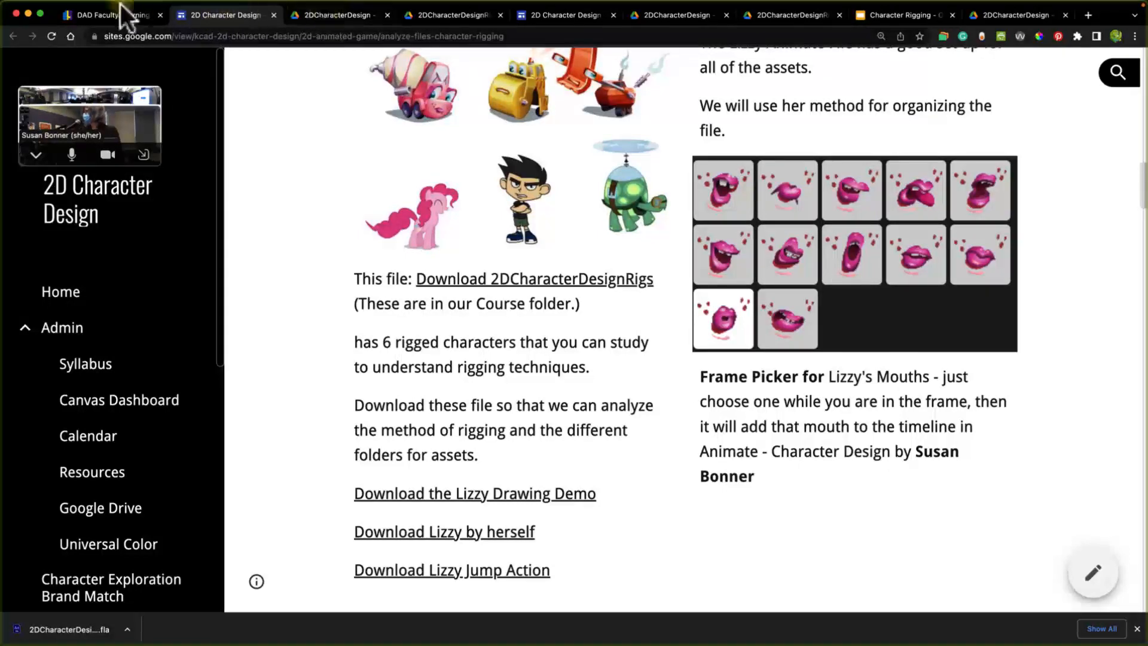
click(28, 12)
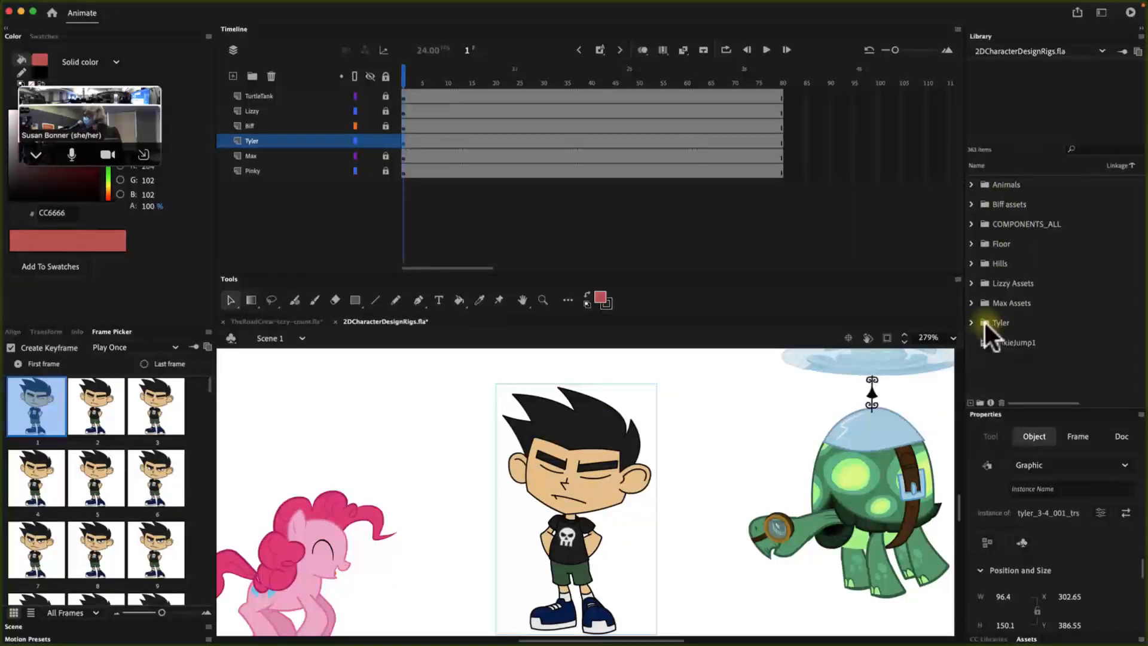
Set the Animate workspace to Animator
mouse_move(454, 1)
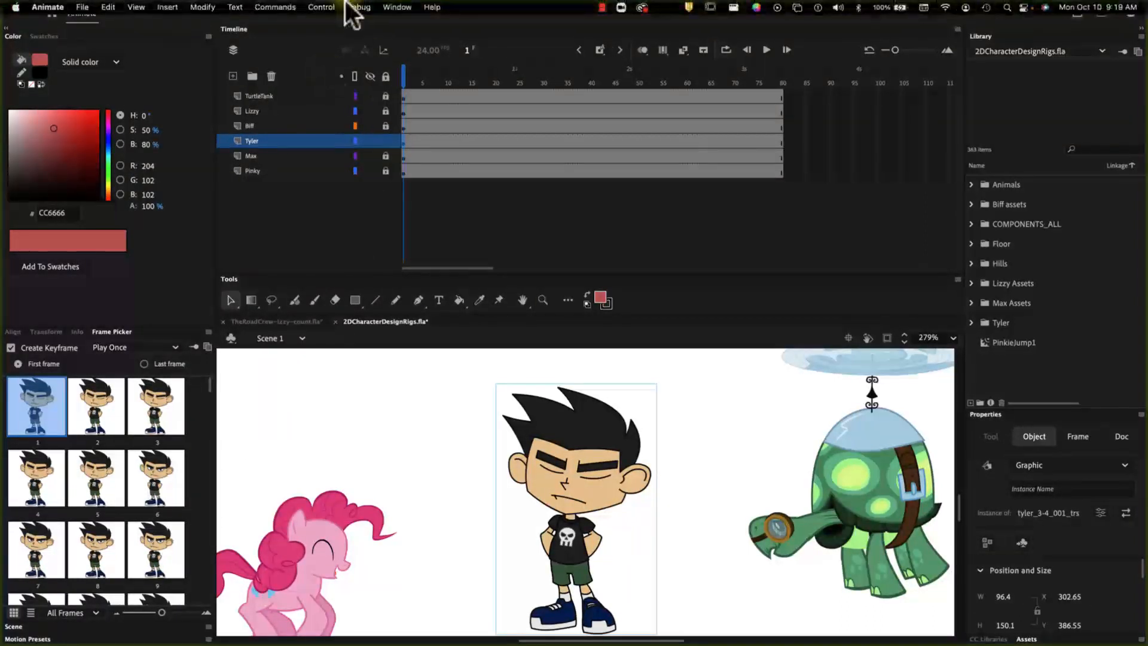
click(403, 9)
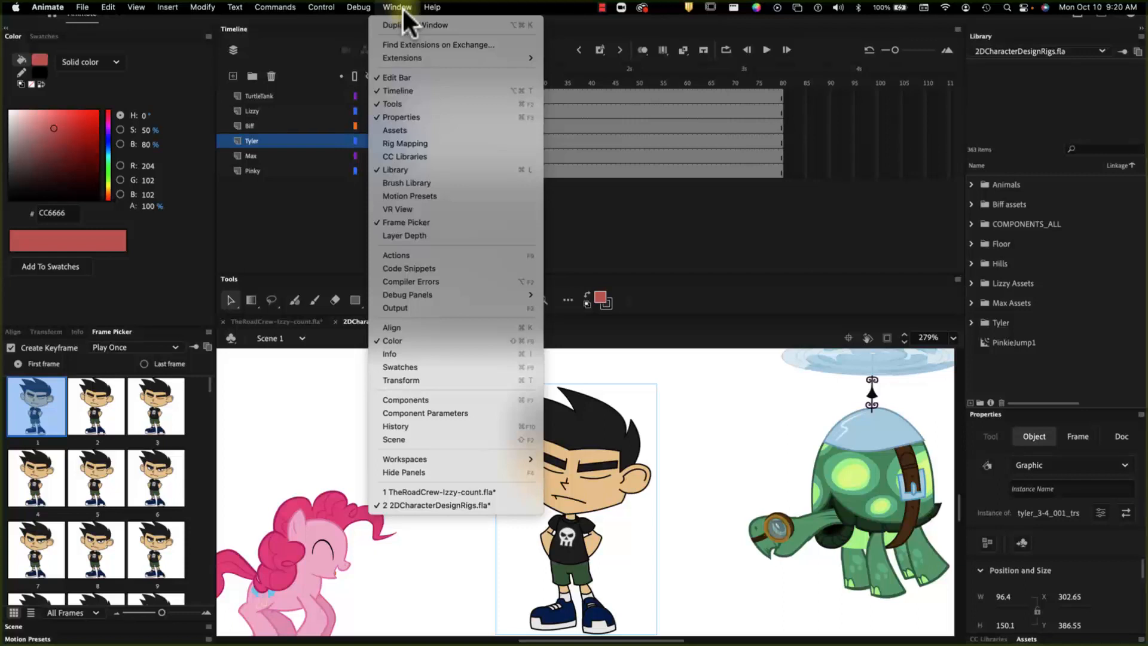
mouse_move(441, 457)
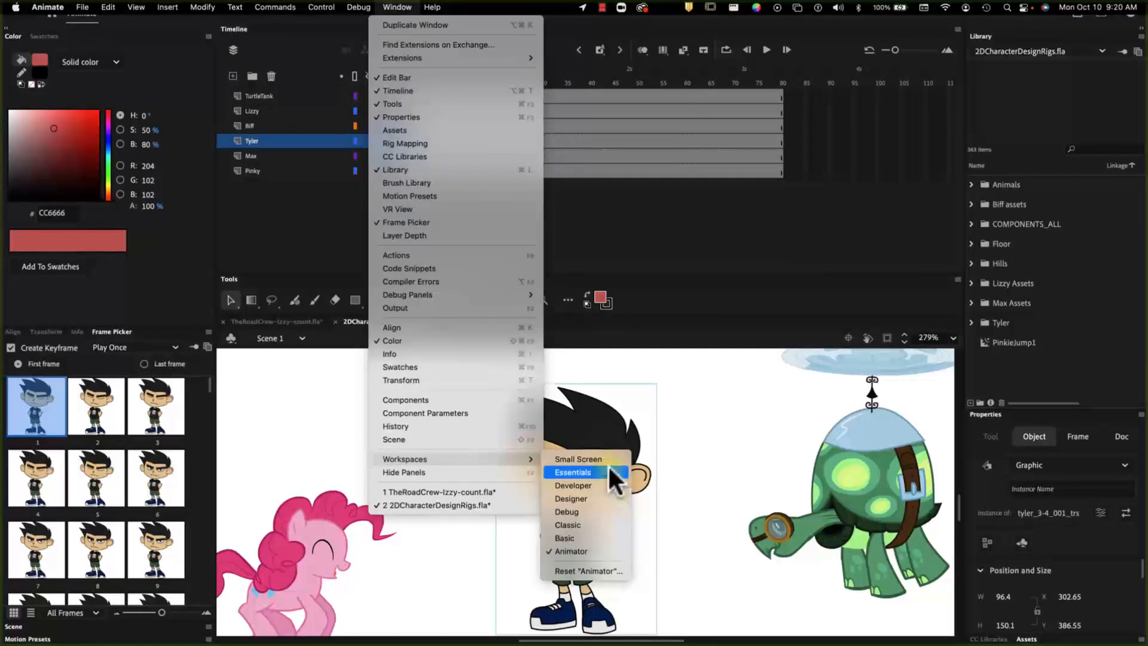
click(579, 548)
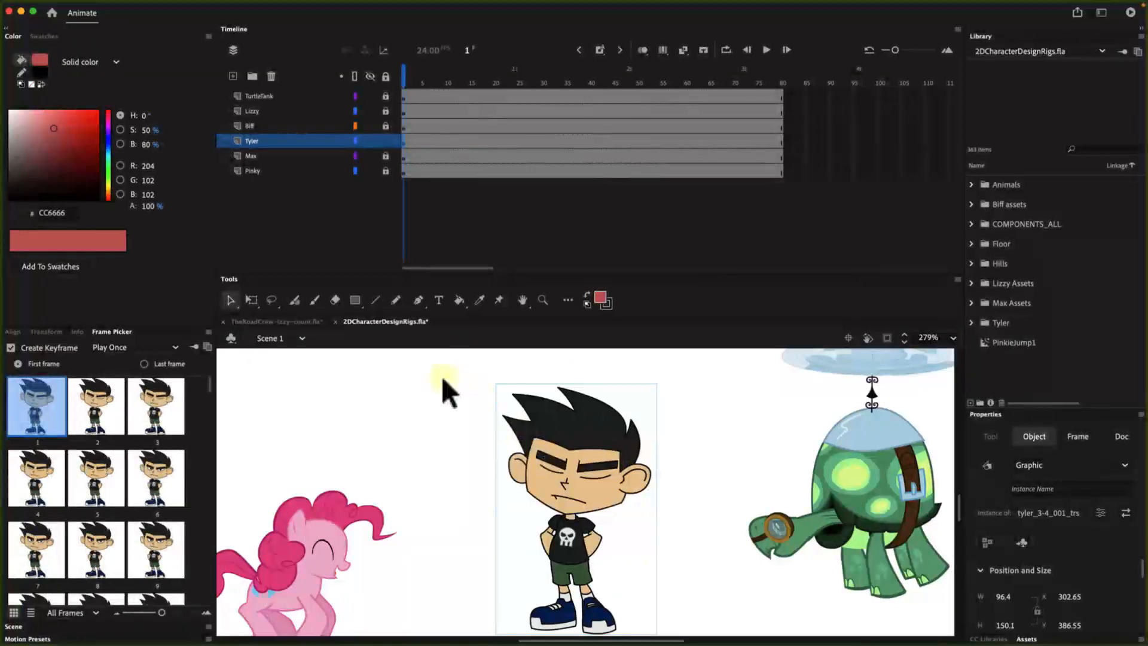
Check whether the Frame Picker panel is enabled among the available windows
drag(379, 322, 328, 323)
mouse_move(208, 1)
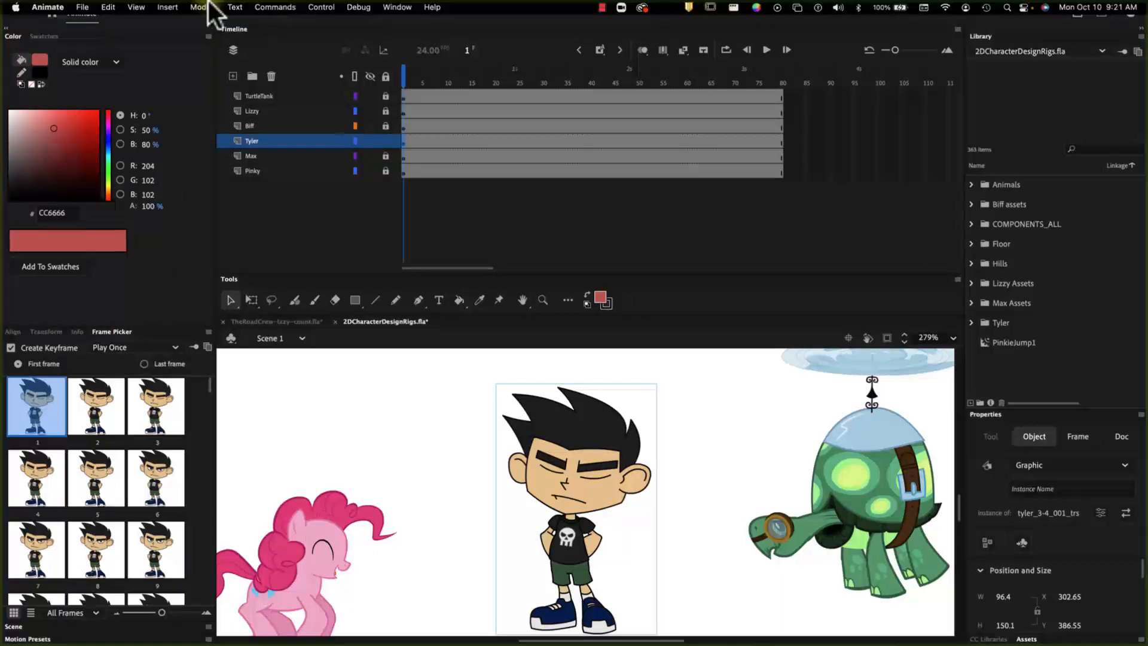
click(398, 7)
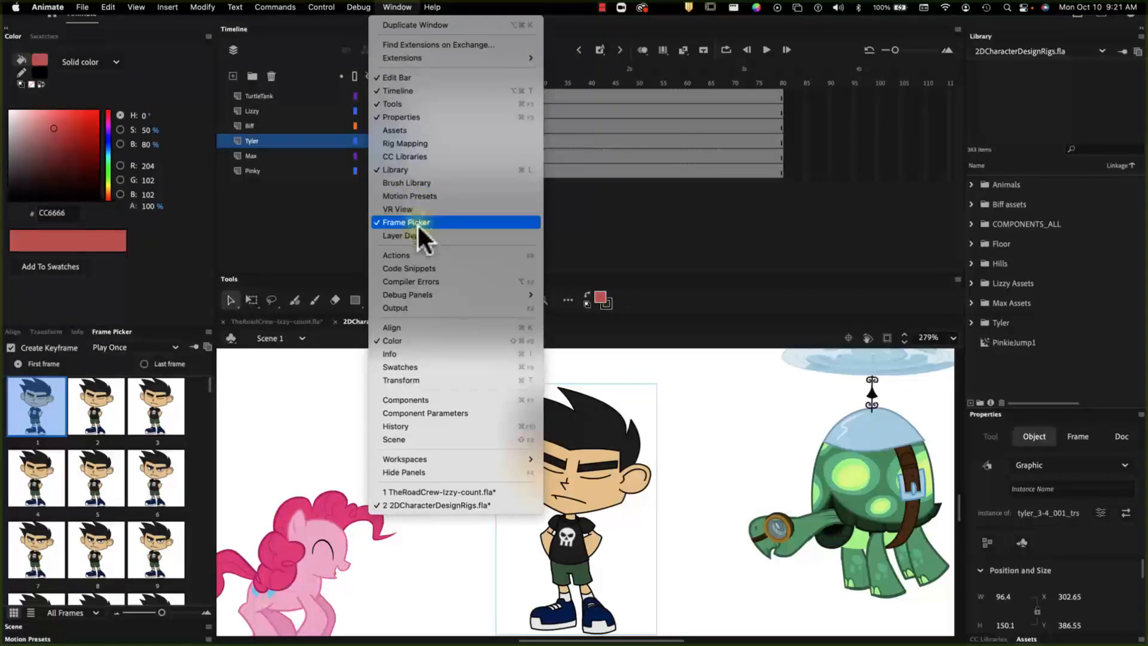
click(578, 235)
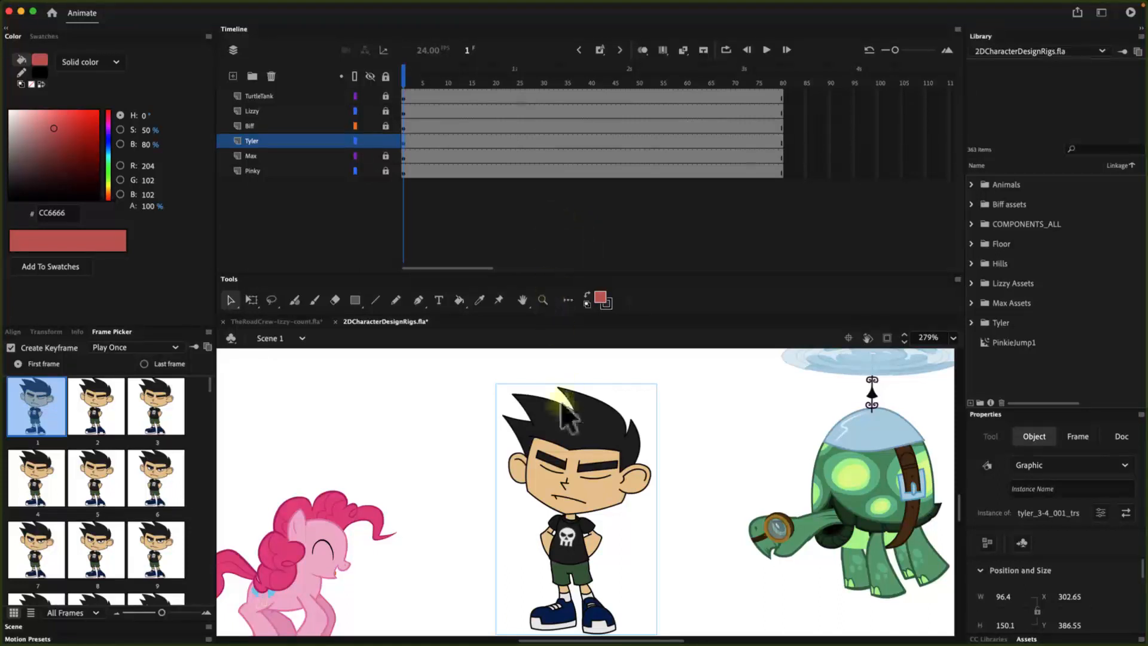
Open Tyler's symbol for editing and scrub its animation to frame 17 and back to frame 1
double_click(572, 476)
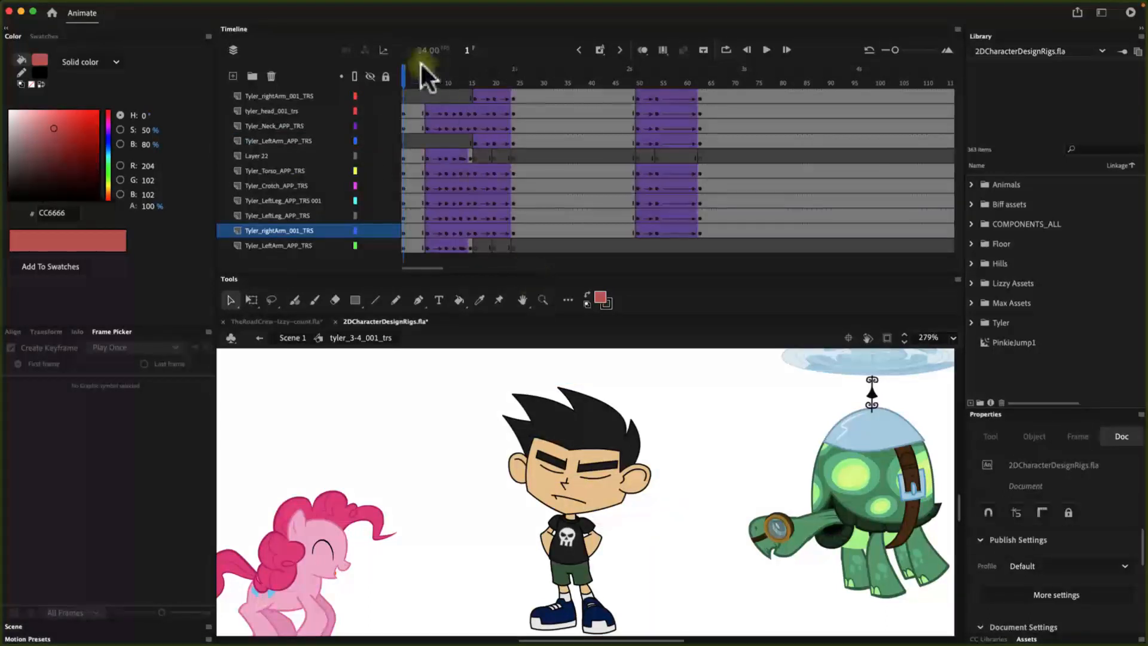
drag(402, 77, 479, 55)
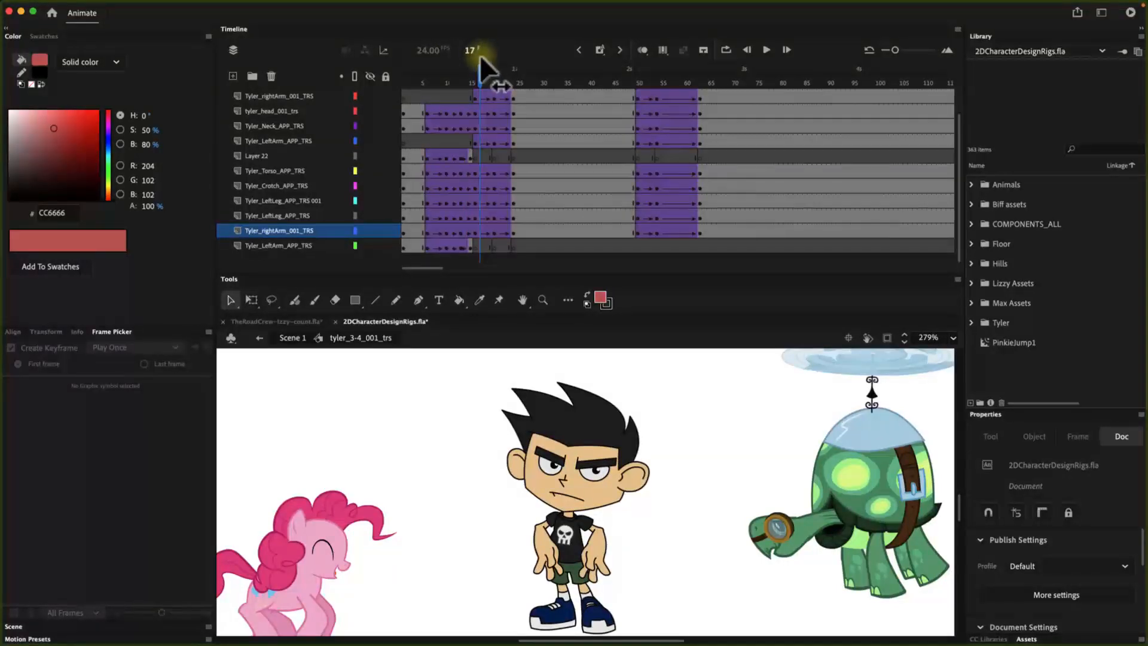
drag(479, 73, 402, 80)
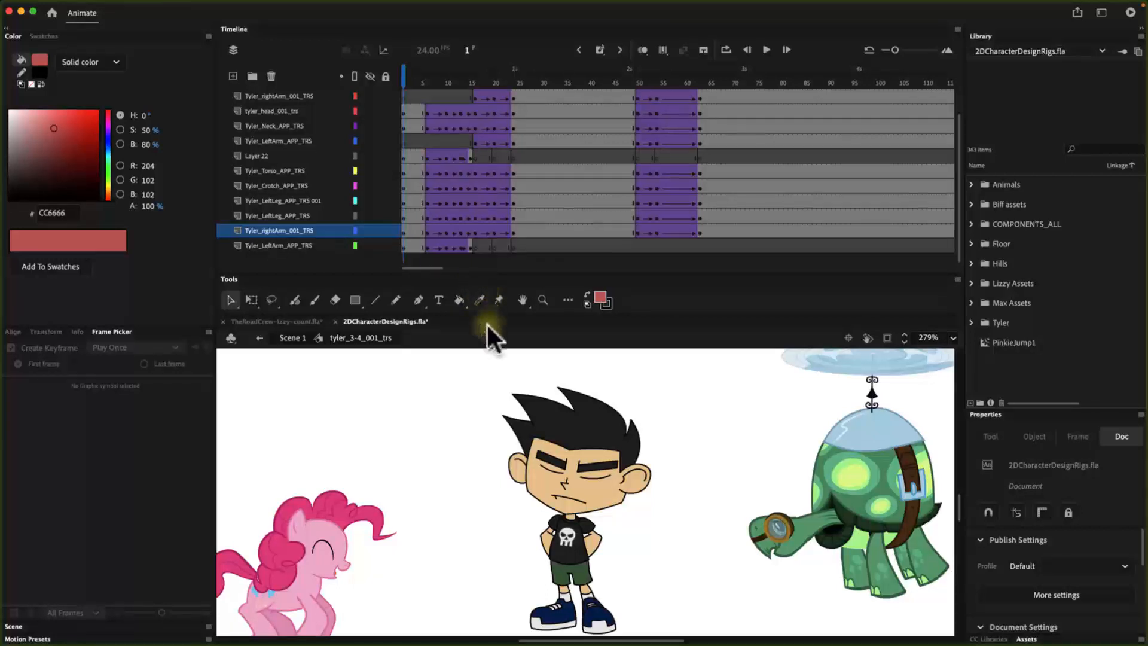
Enlarge the Timeline to show all of the symbol's layers and lock them all, with frame 24 of Tyler_rightArm_001_TRS selected
drag(490, 319, 487, 359)
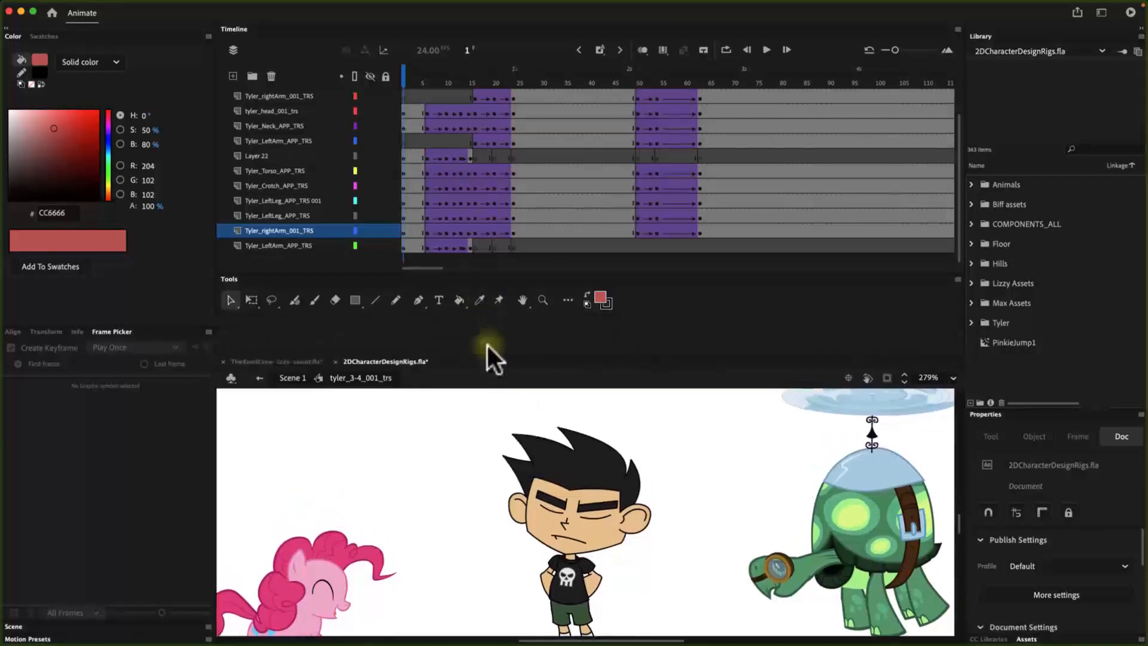
drag(492, 275, 492, 314)
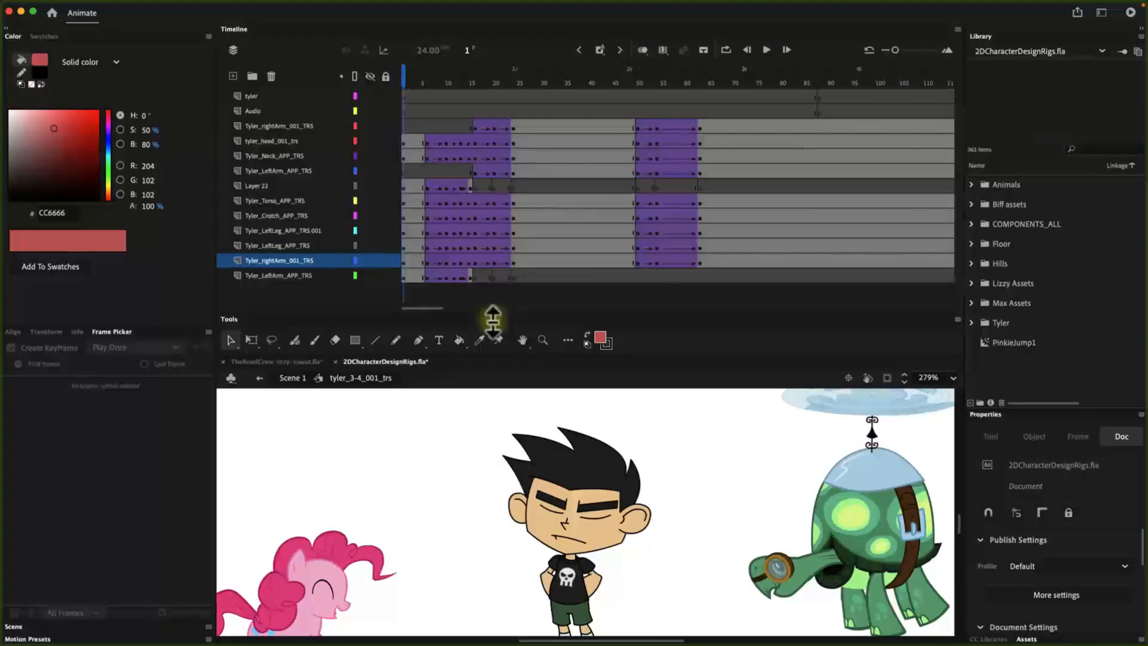
click(513, 128)
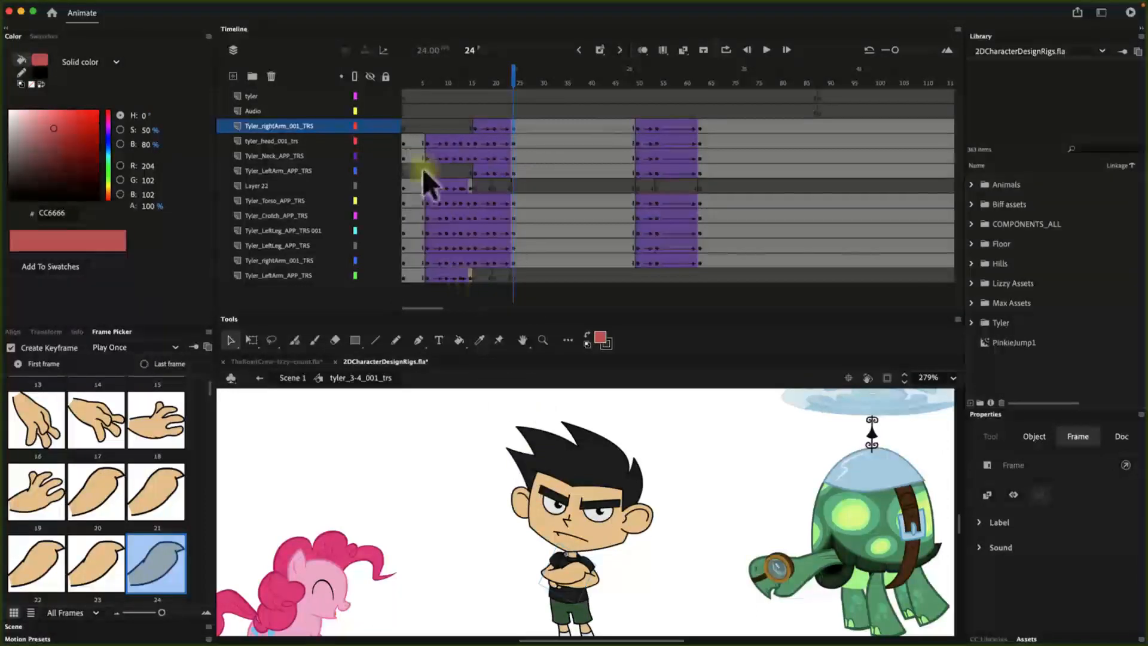
click(386, 77)
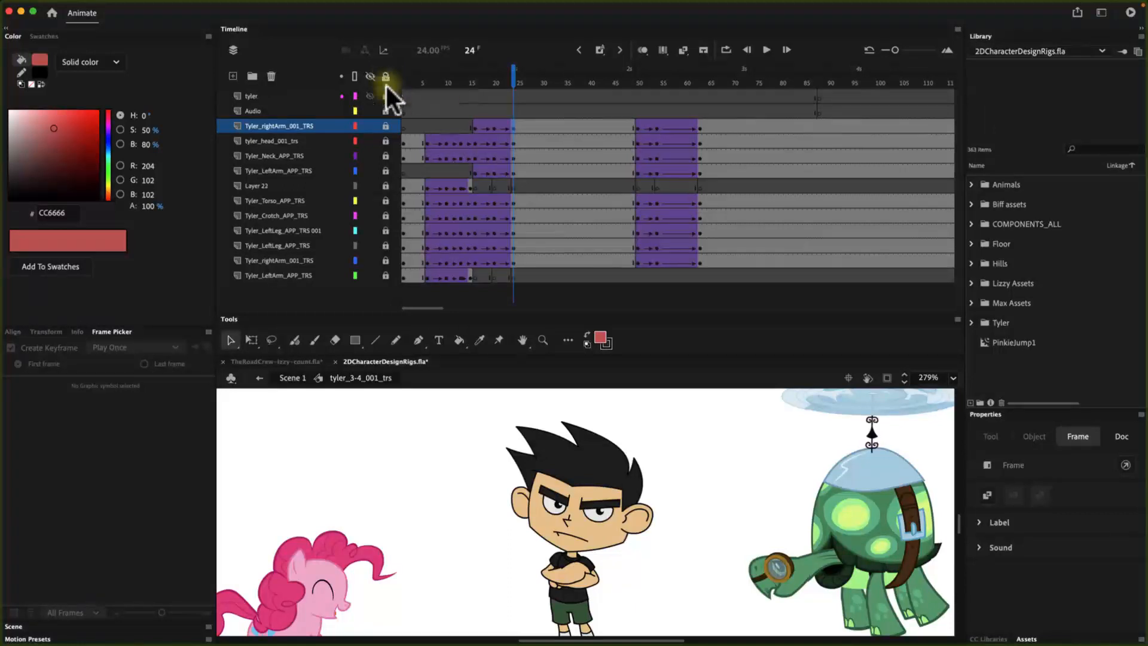
Unlock the Tyler_rightArm_001_TRS layer and open the right arm symbol for editing at frame 24
click(385, 126)
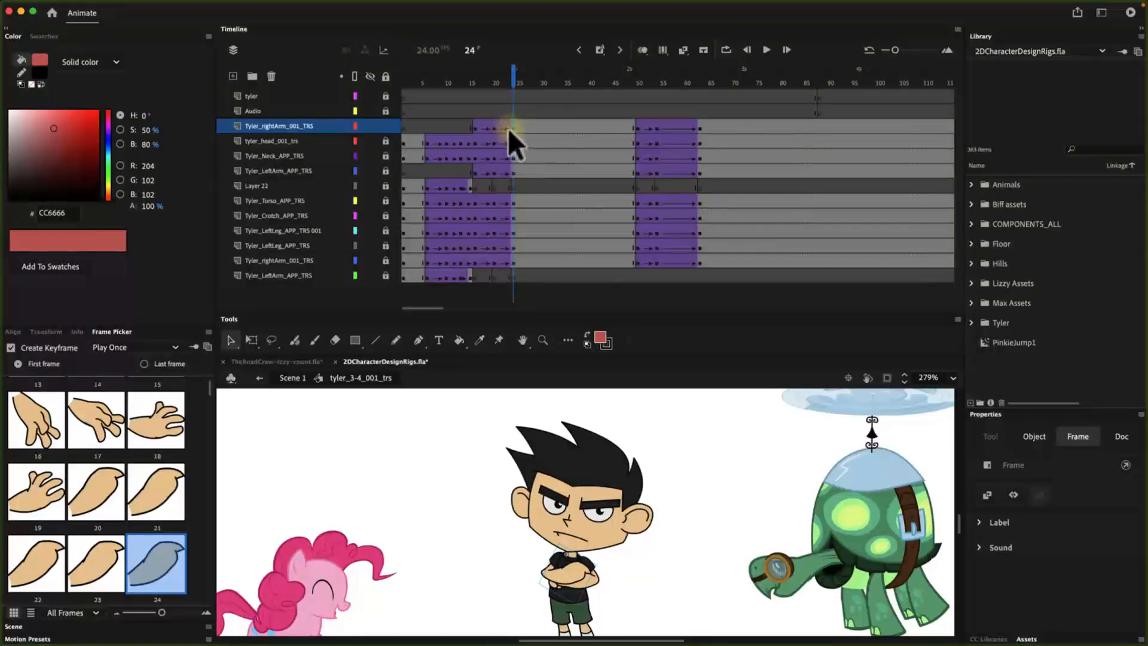
drag(508, 127, 511, 127)
drag(512, 127, 512, 127)
click(609, 578)
scroll(629, 557, down, 3)
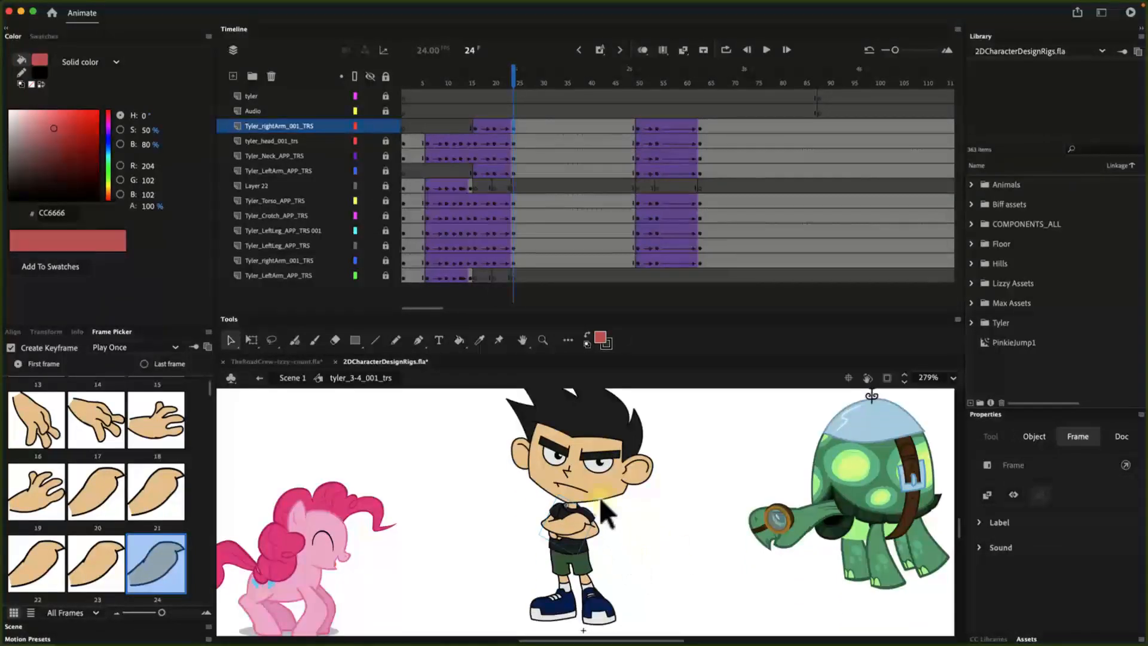
click(570, 531)
double_click(569, 534)
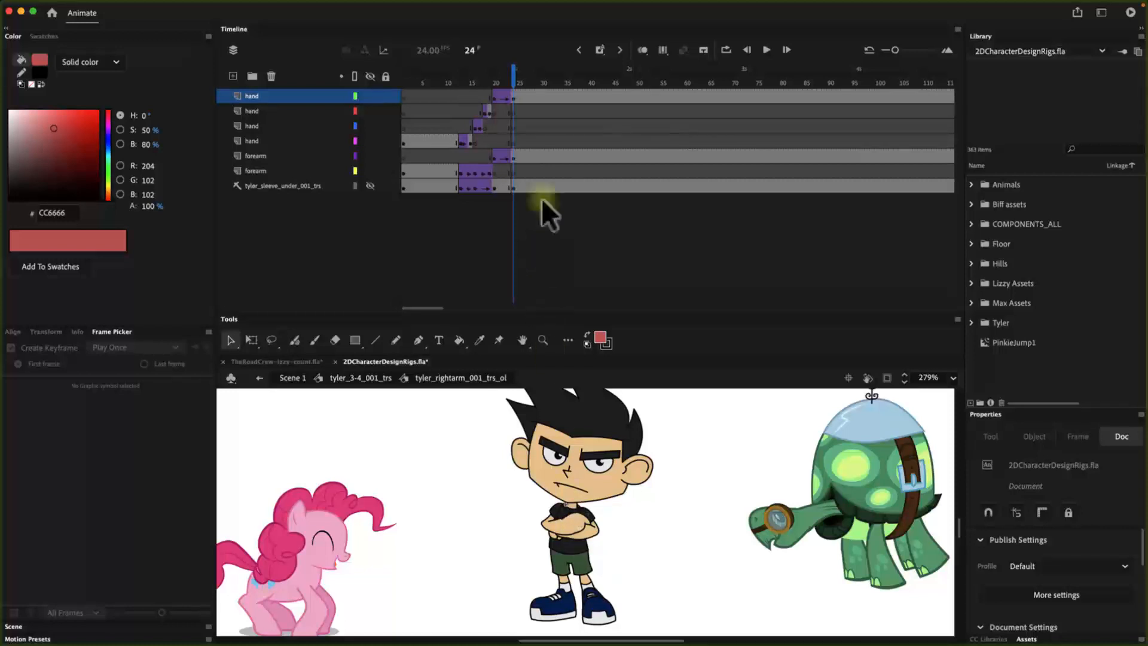
Scrub the right arm's animation back to frame 17 and inspect the third hand layer's keyframes at frames 16 and 17
drag(512, 78, 479, 55)
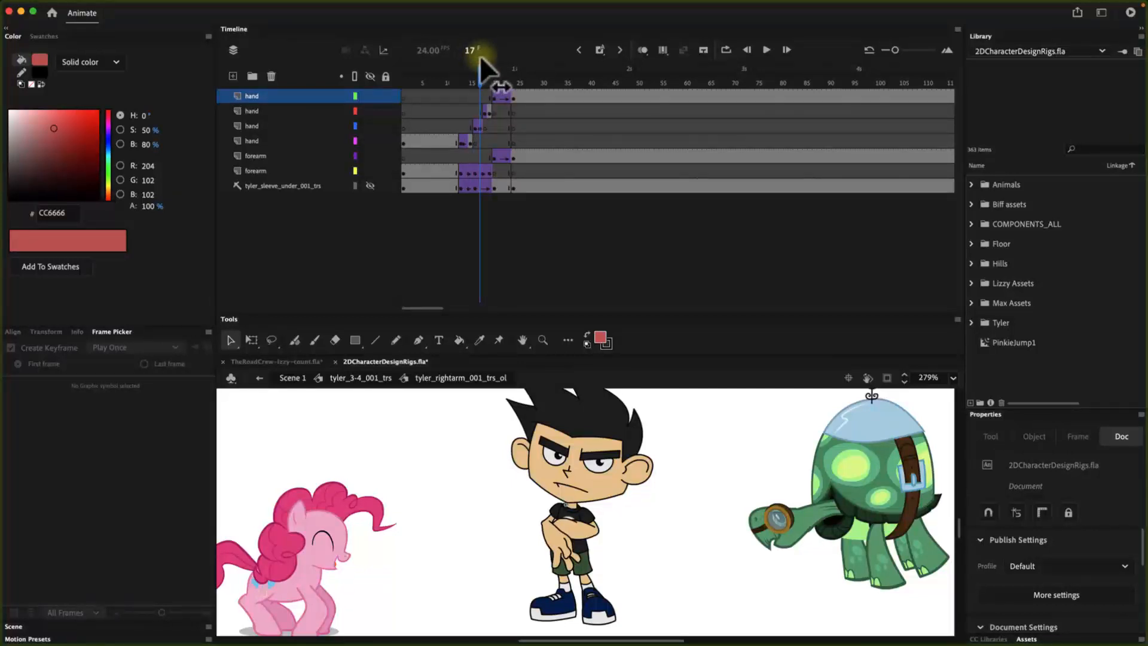
click(478, 128)
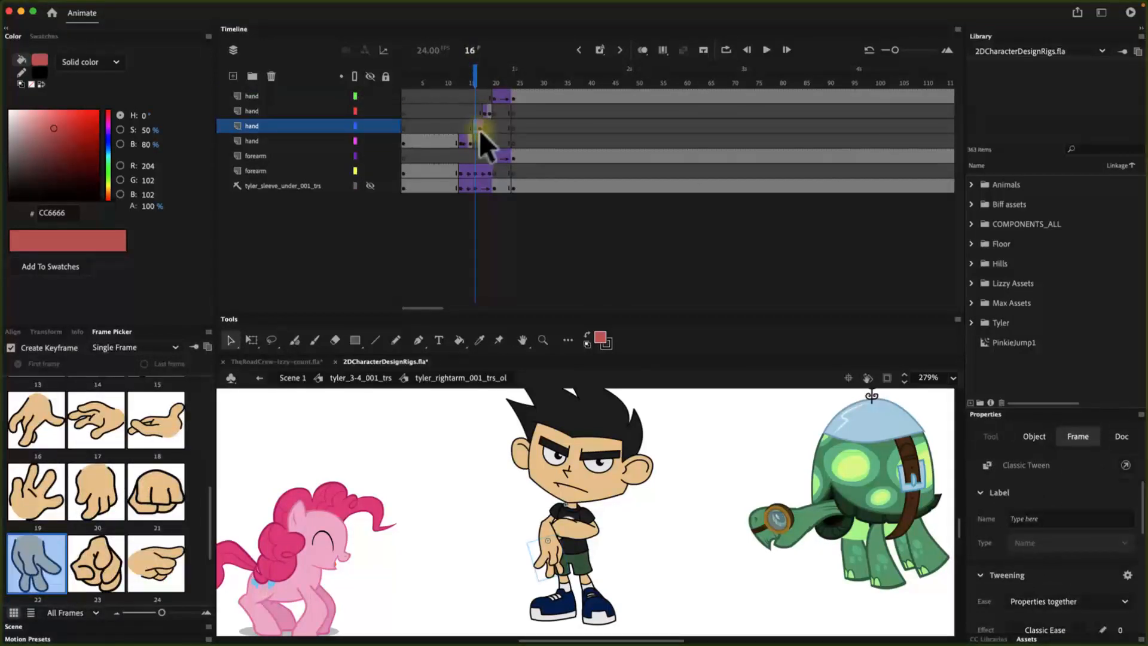
click(479, 129)
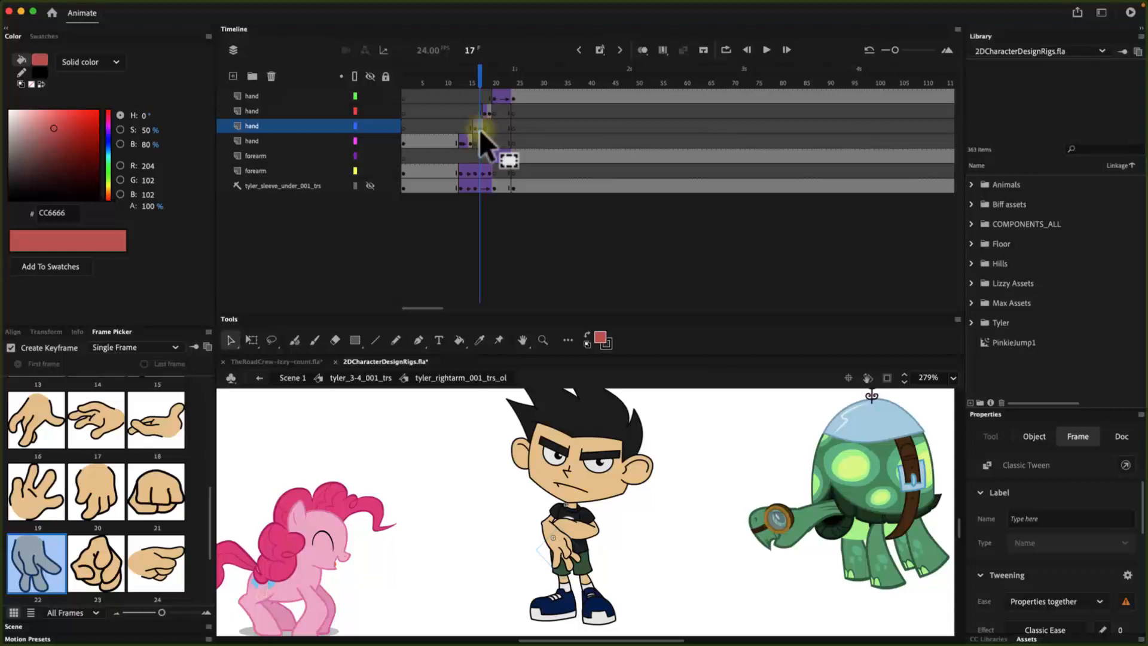
click(545, 522)
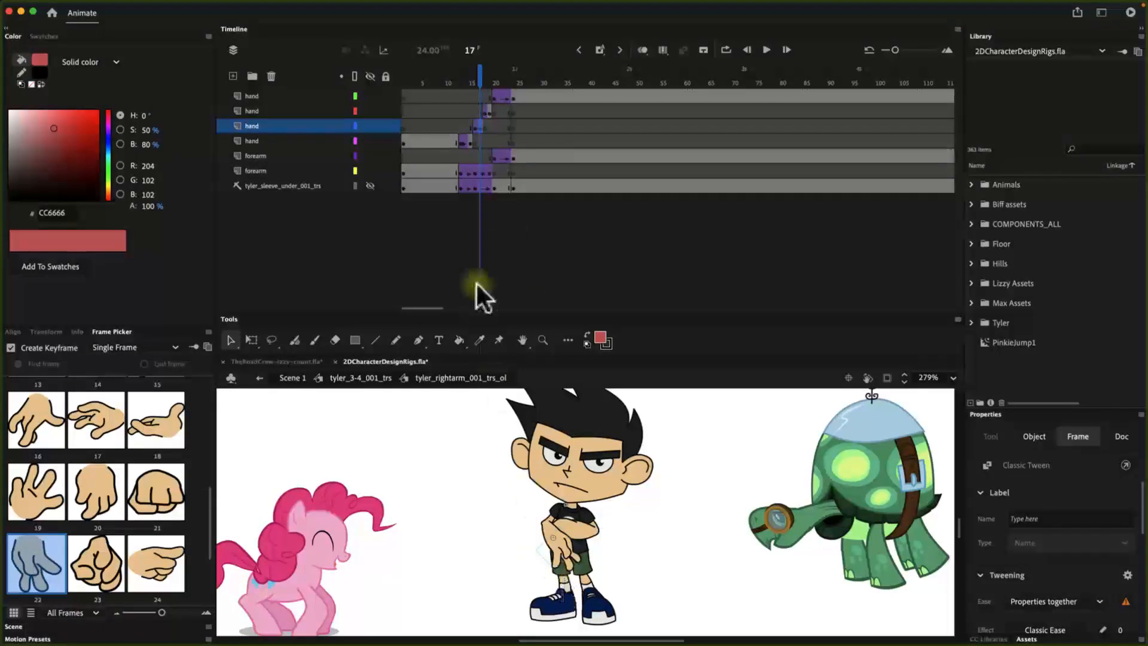
click(497, 136)
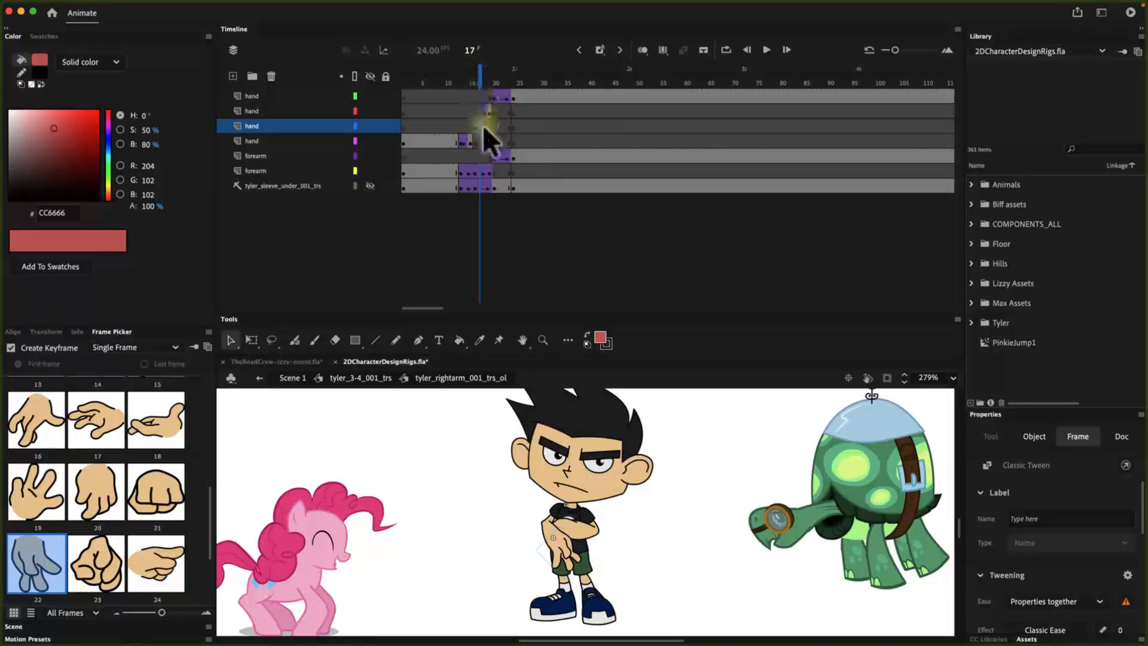
Lock every layer of the right arm symbol except the third hand layer, and select that layer's frame 17
click(385, 77)
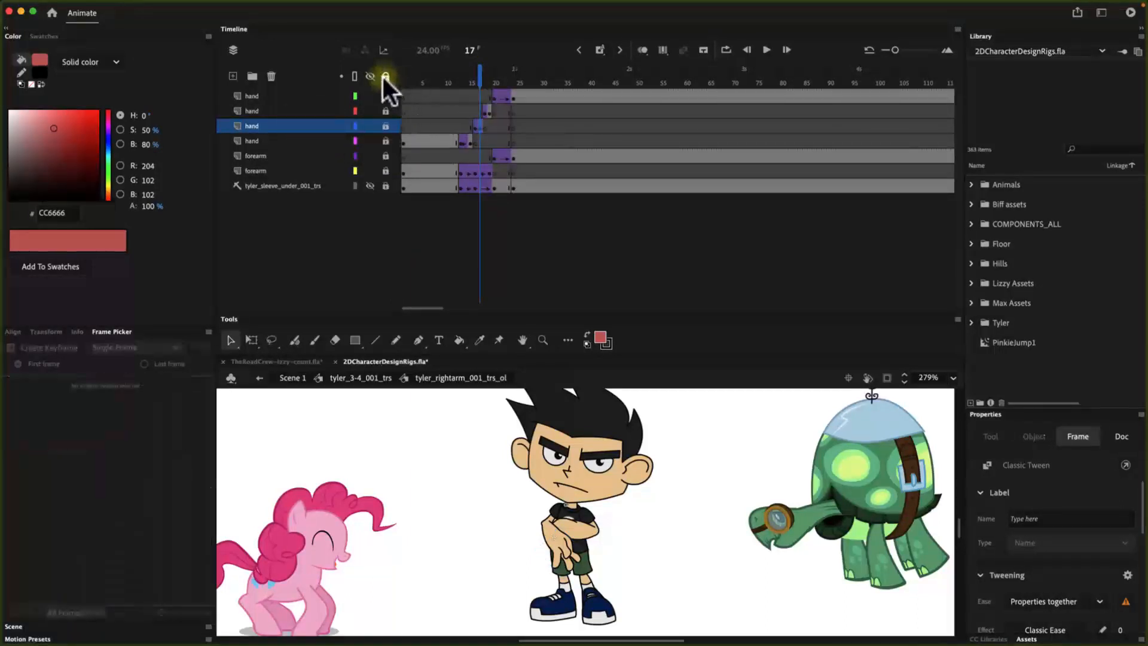
click(386, 126)
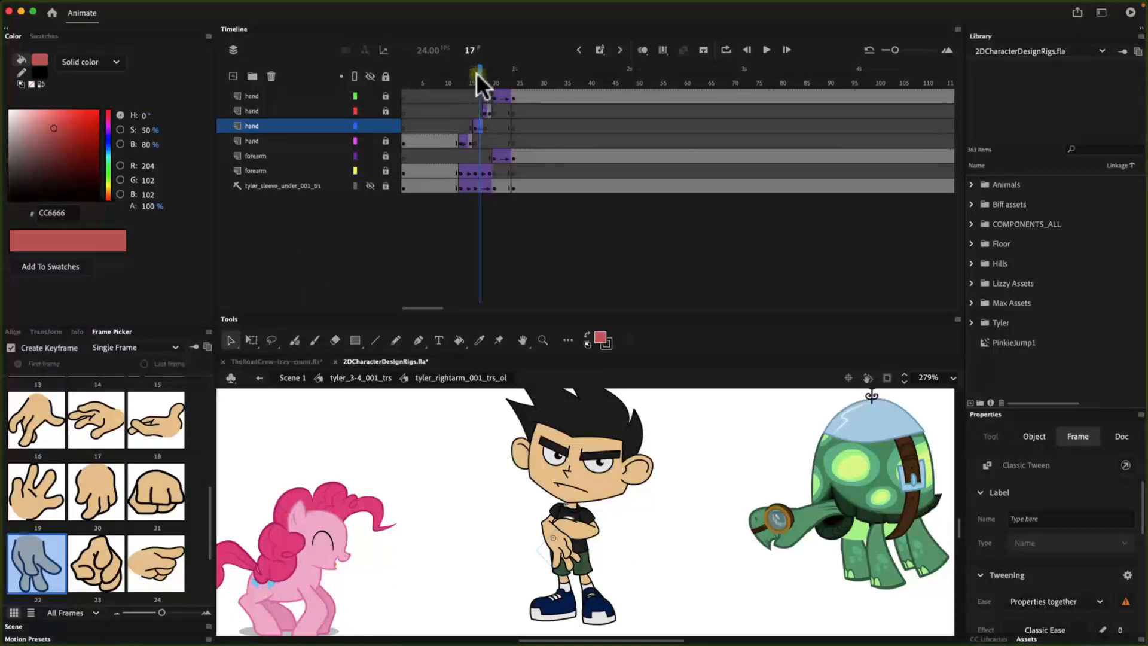
drag(476, 73, 478, 70)
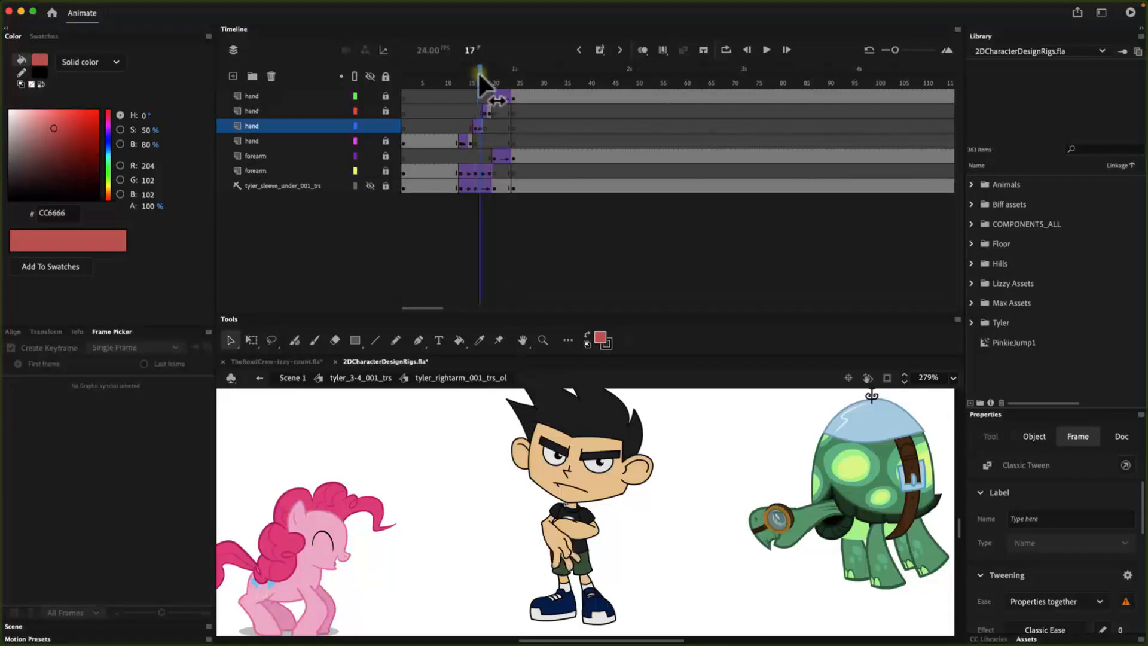
click(480, 126)
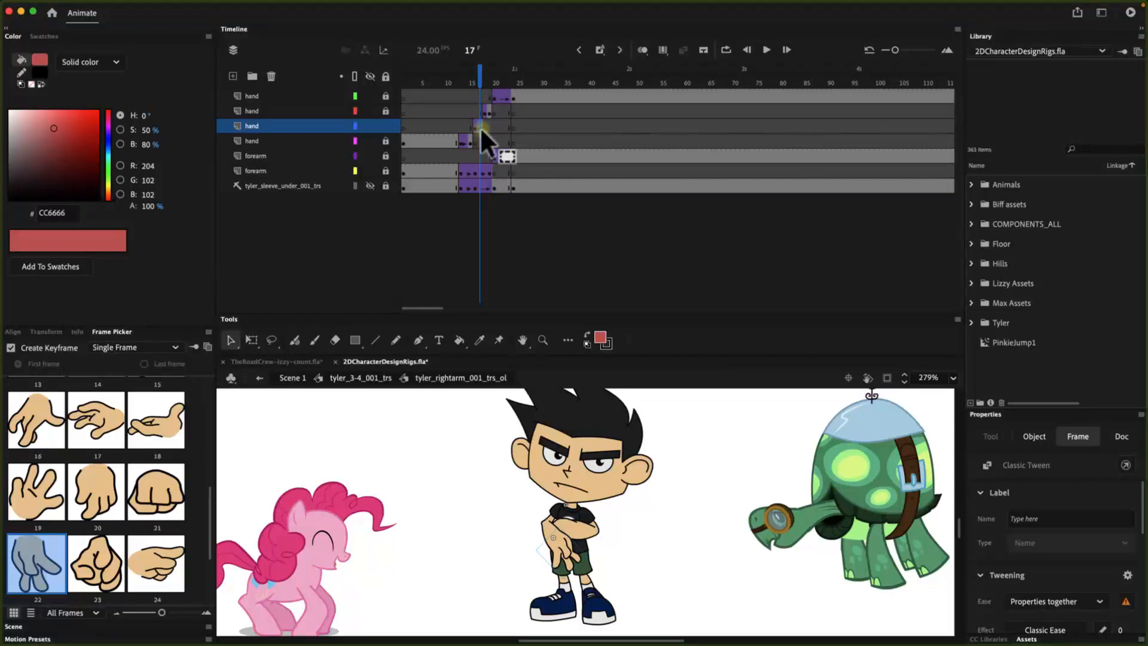
Browse the hand poses offered in the Frame Picker for the hand at frame 17
click(386, 74)
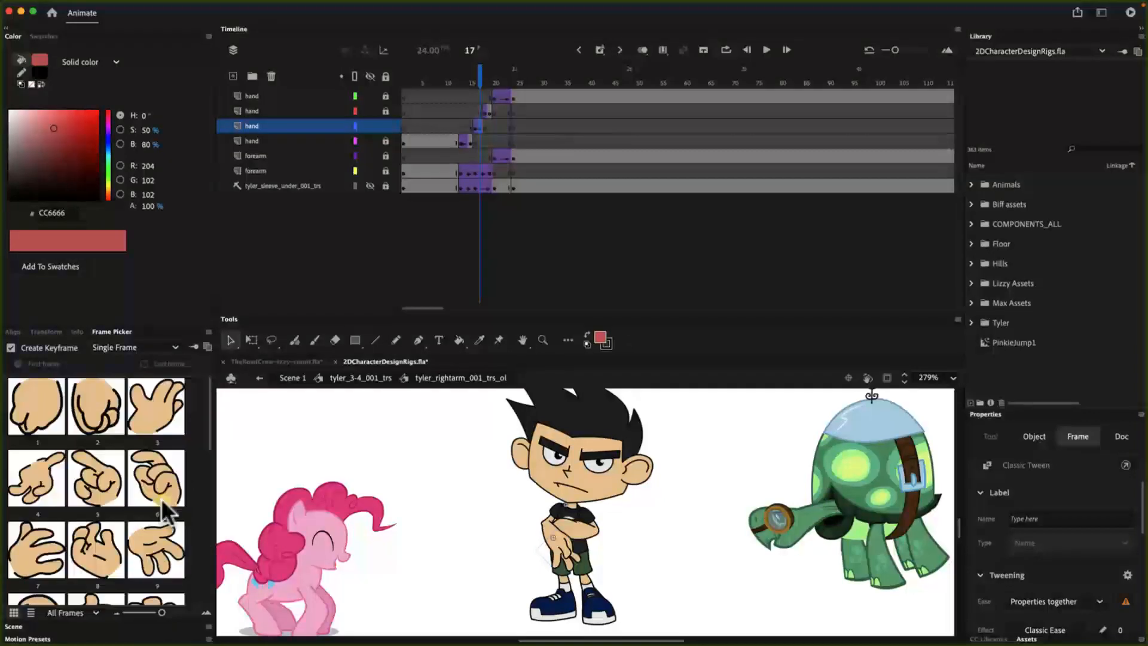
click(97, 472)
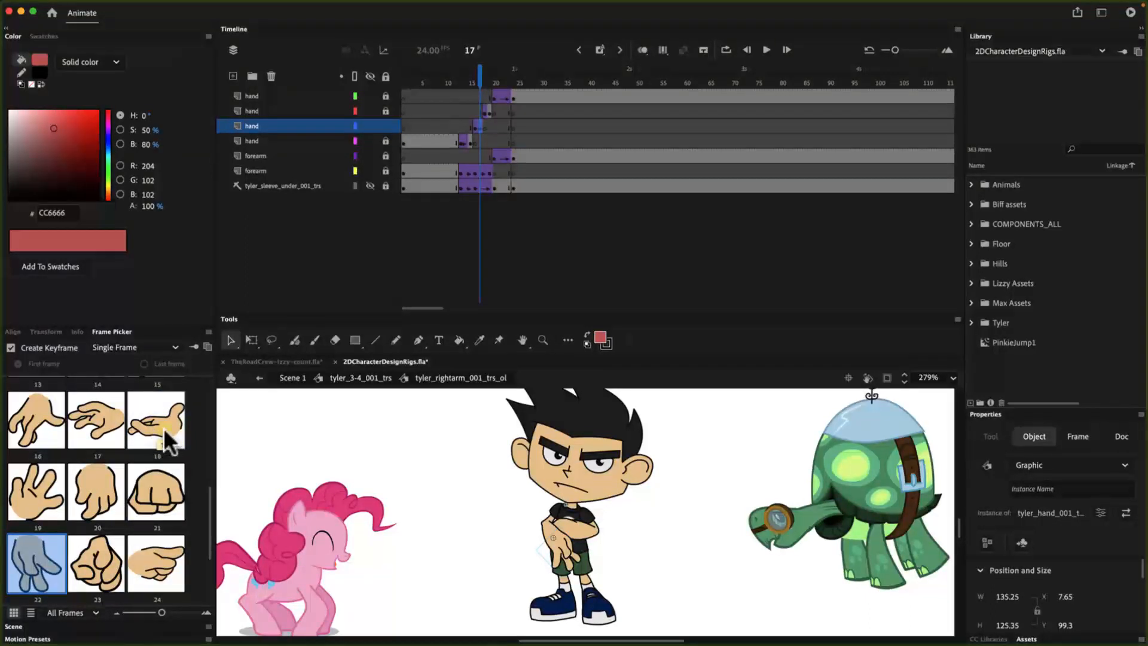
click(479, 127)
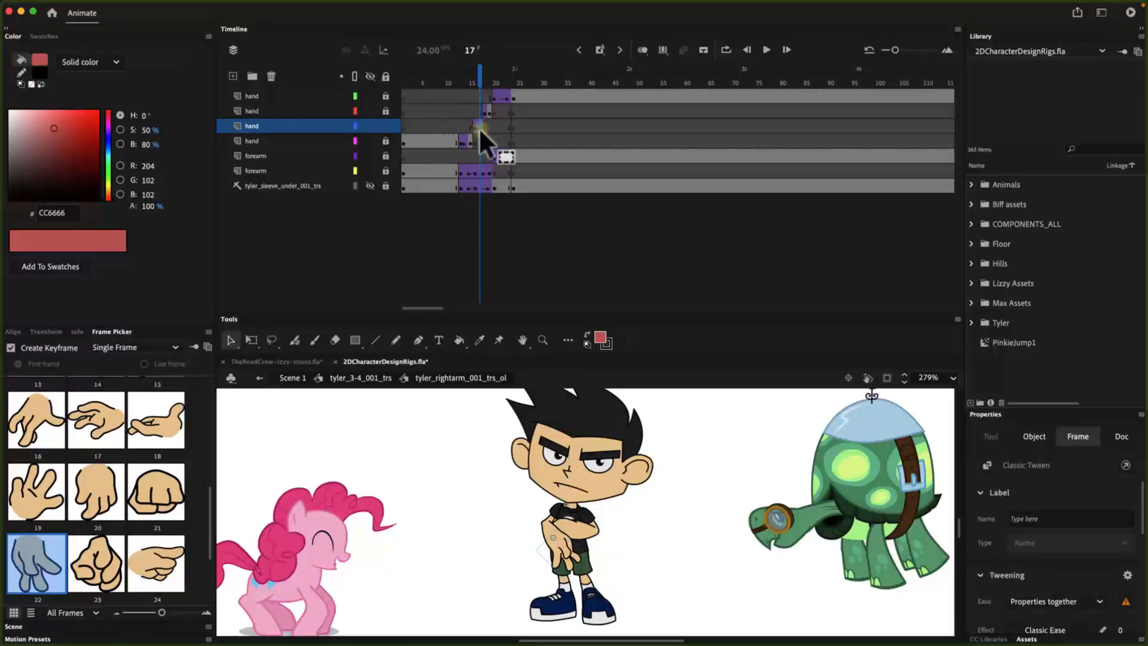
click(160, 500)
click(98, 491)
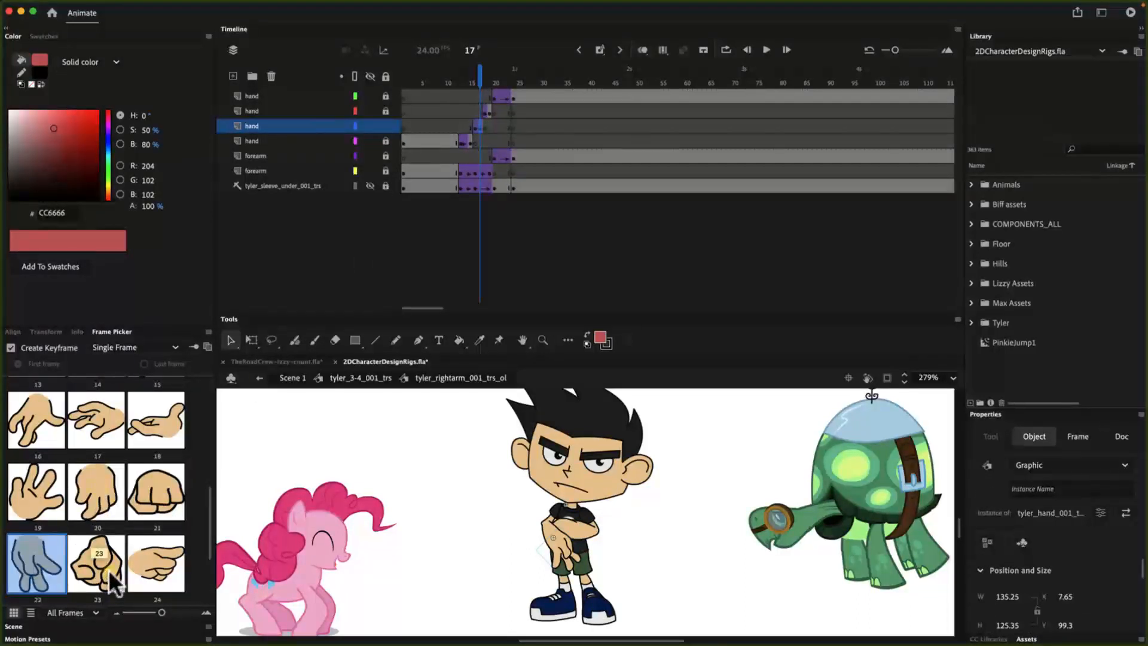
click(51, 435)
Float the Frame Picker and resize it to show all the hand poses, checking its looping options
drag(121, 333, 67, 93)
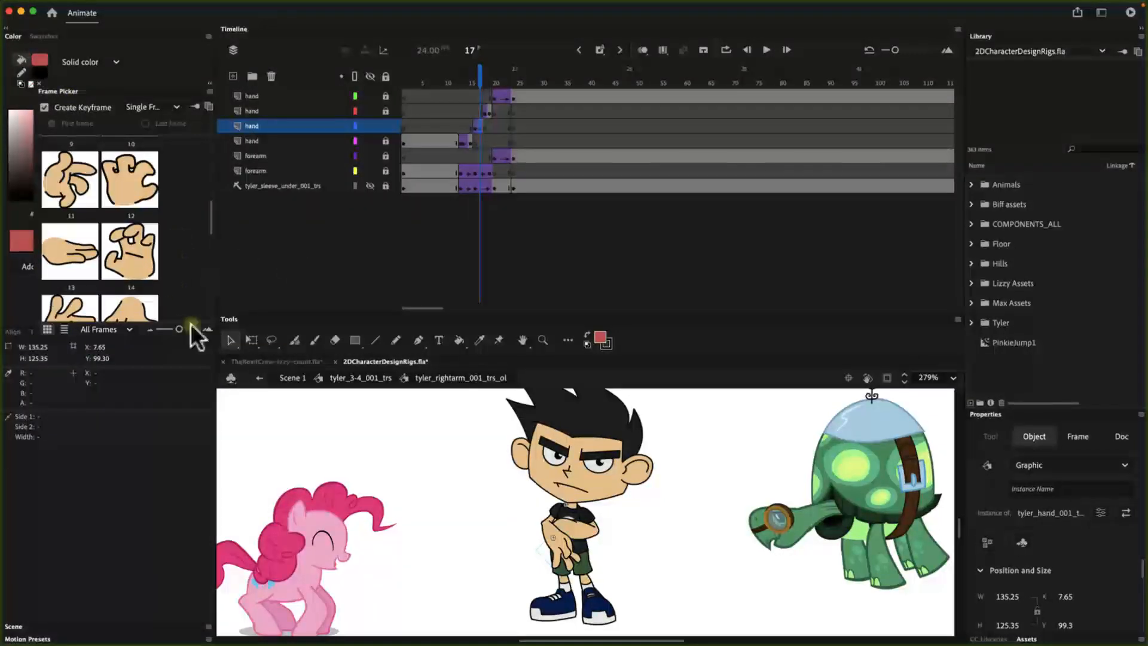
drag(205, 333, 414, 610)
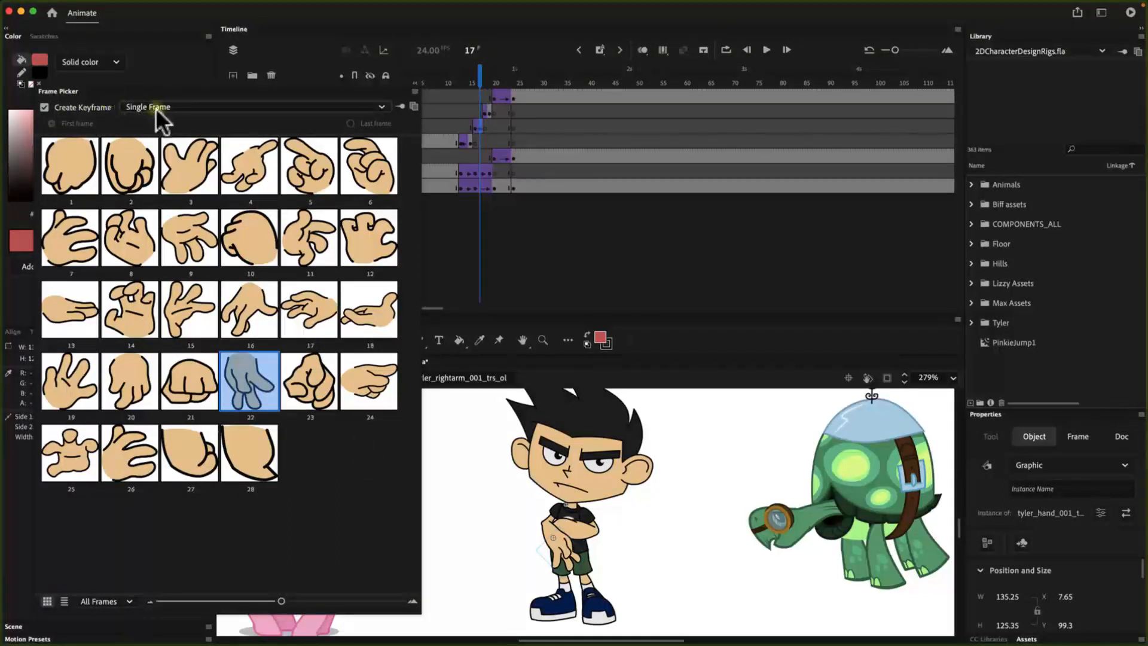
click(386, 107)
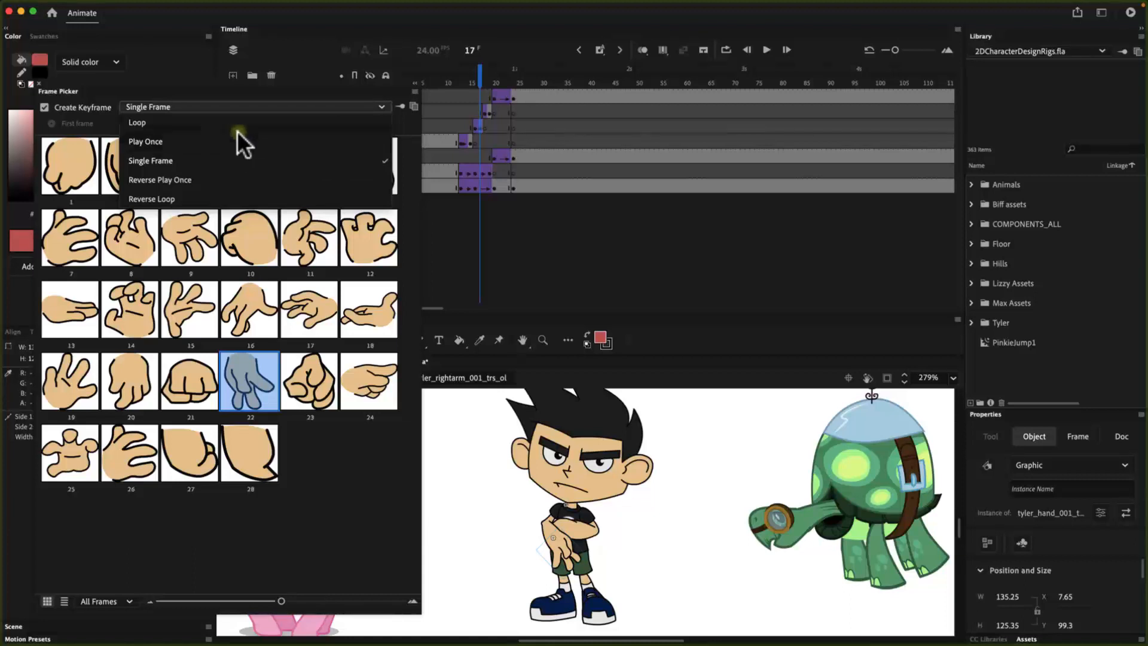
click(381, 105)
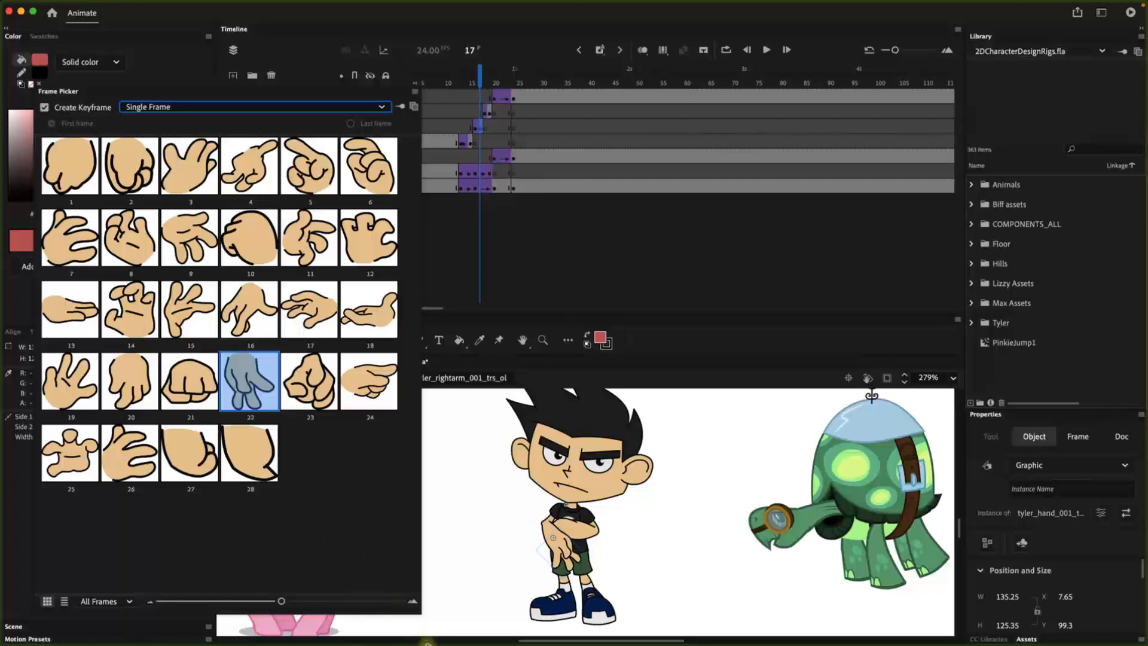
drag(420, 612, 287, 634)
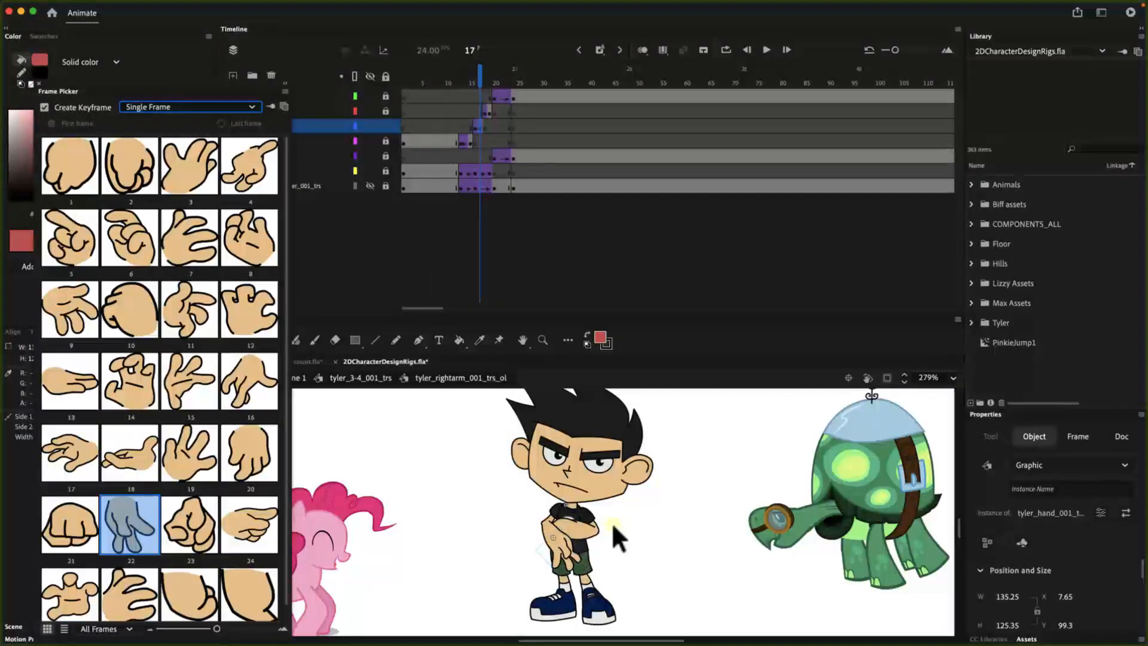
Recheck the looping options for the hand on stage, move the playhead to frame 33 and close the floating Frame Picker
click(559, 545)
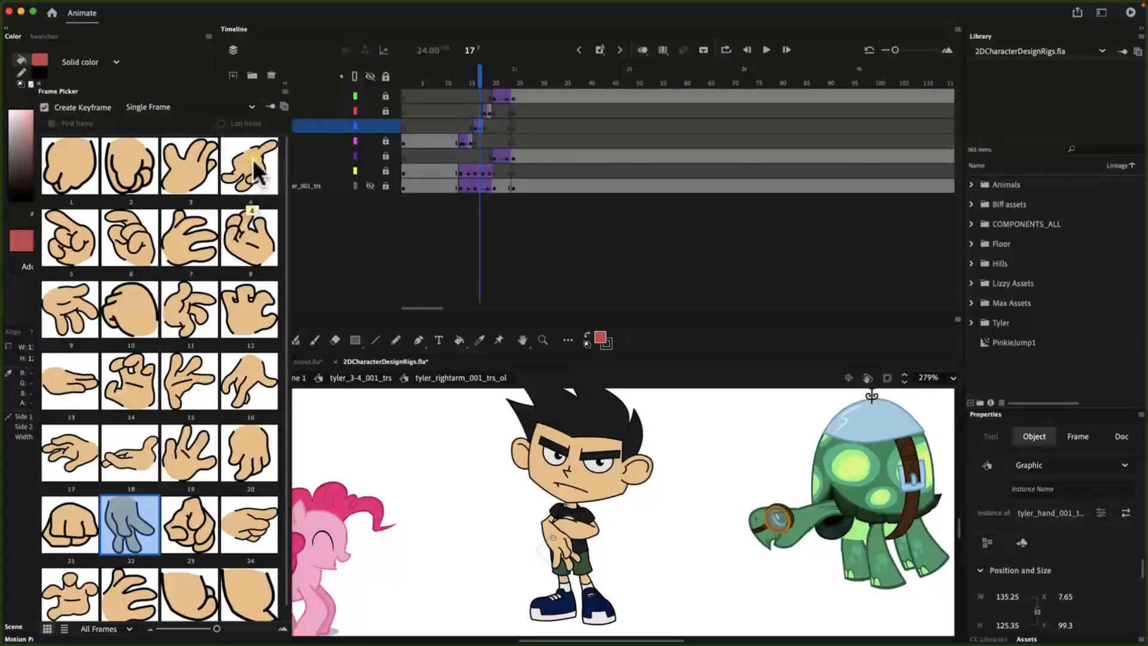
click(252, 107)
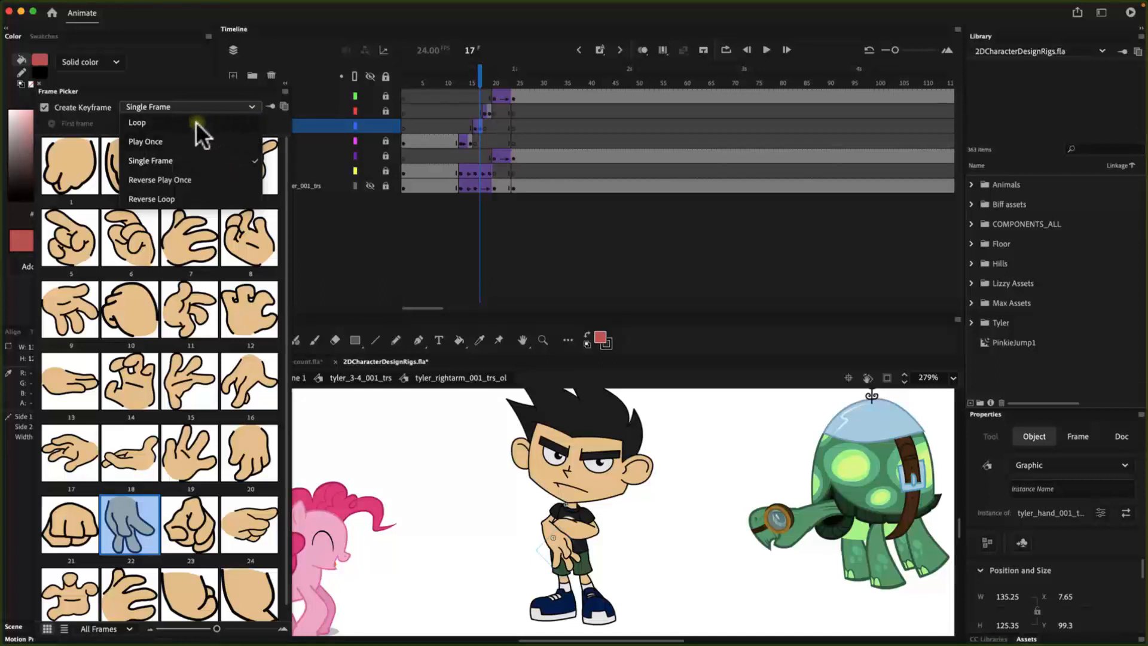
drag(479, 70, 556, 69)
click(286, 83)
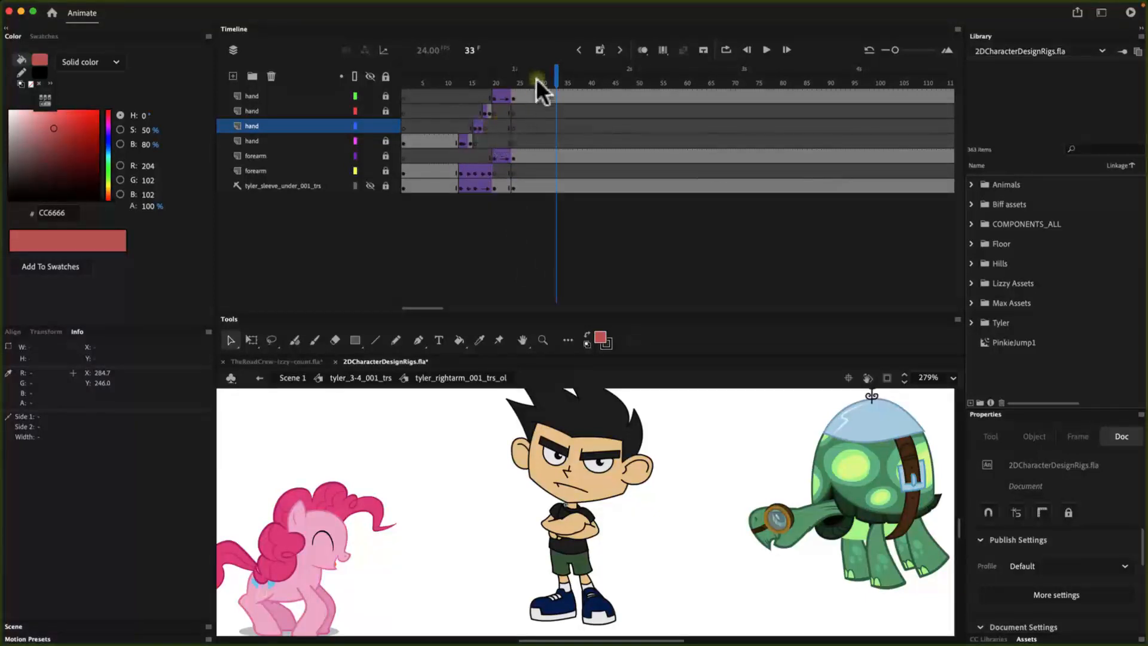
Open the frame 17 hand's symbol, tyler_hand_001_trs, for editing and scrub through its drawings back to frame 4
drag(560, 76, 474, 81)
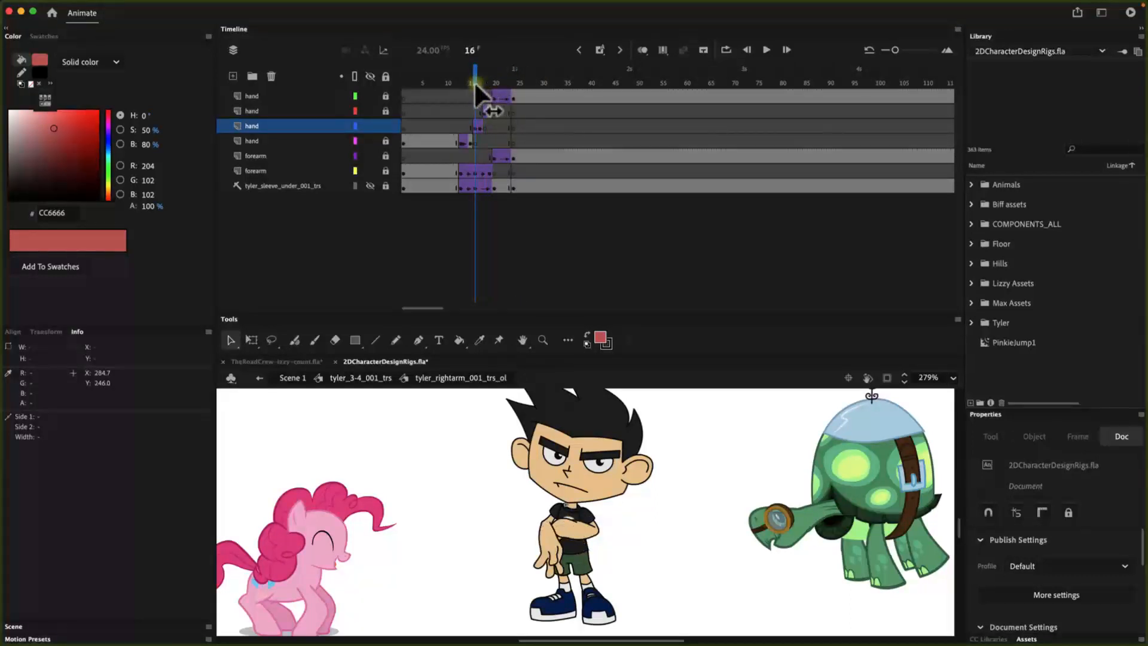
click(479, 127)
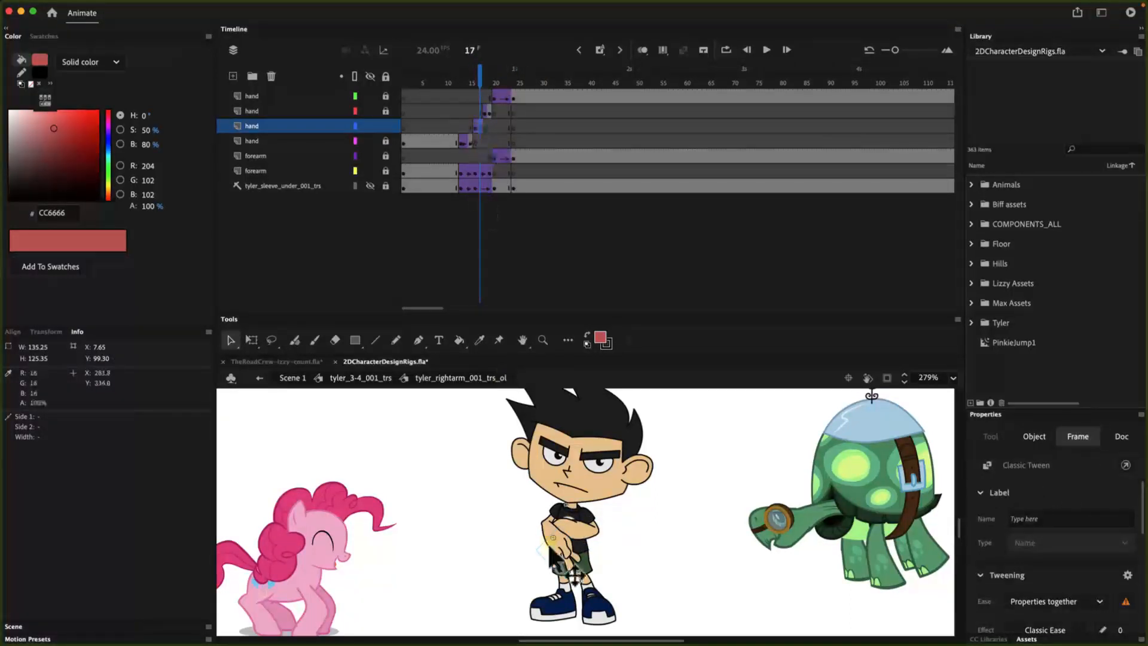
click(562, 551)
double_click(562, 551)
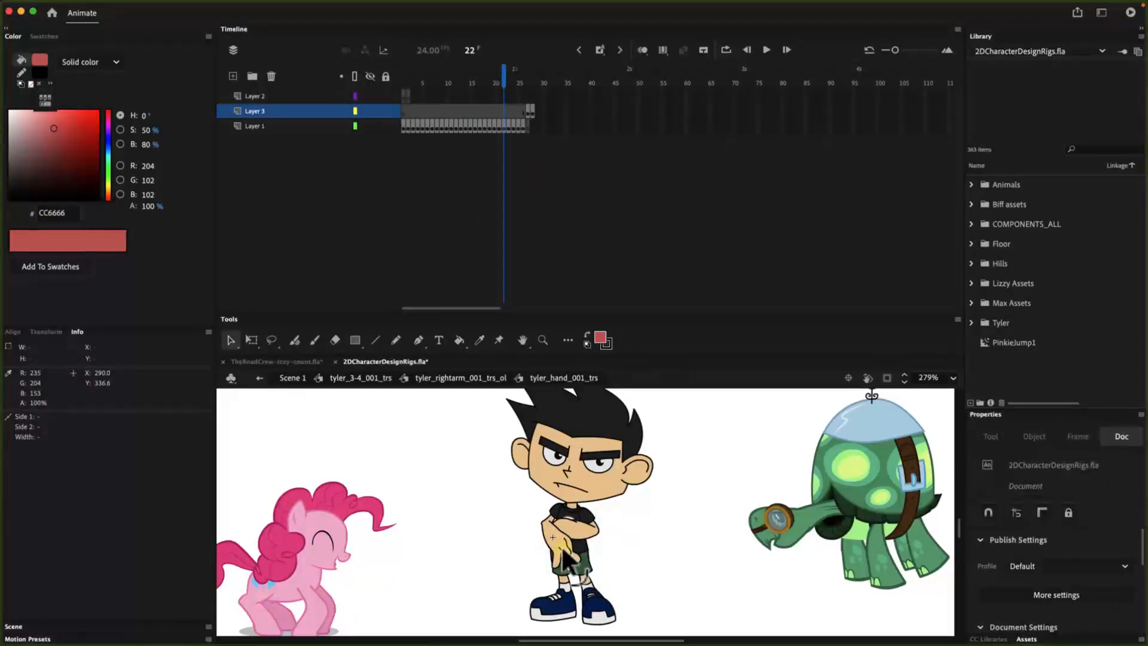
drag(501, 71, 417, 73)
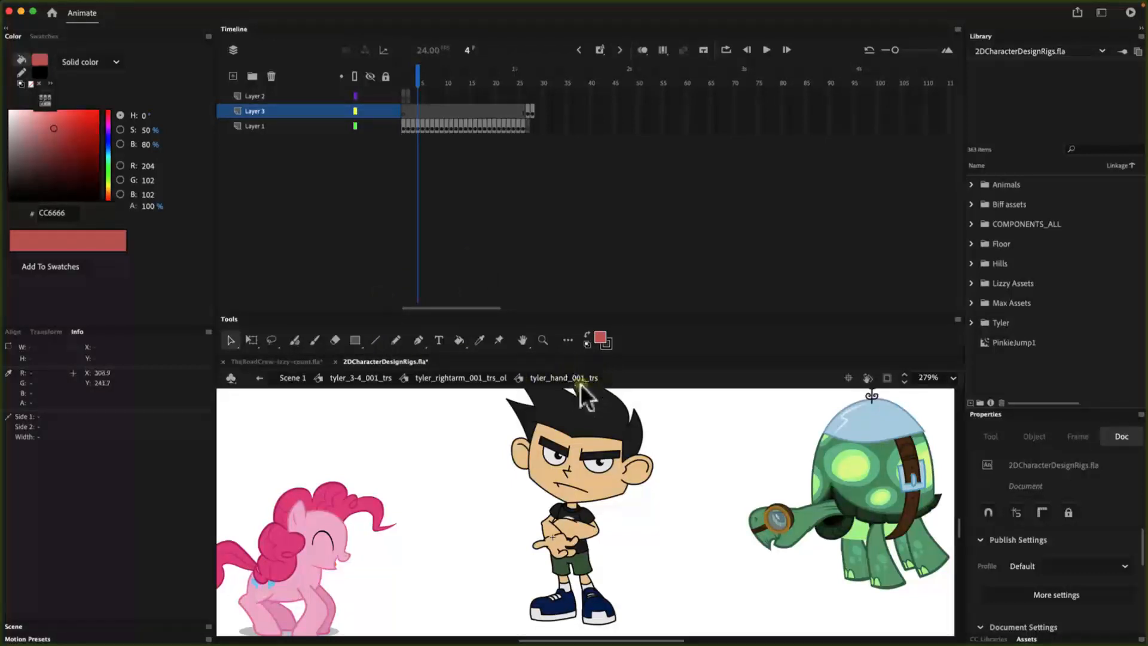
Return to the tyler_rightarm_001_trs_ol symbol and select the hand at frame 17
click(458, 379)
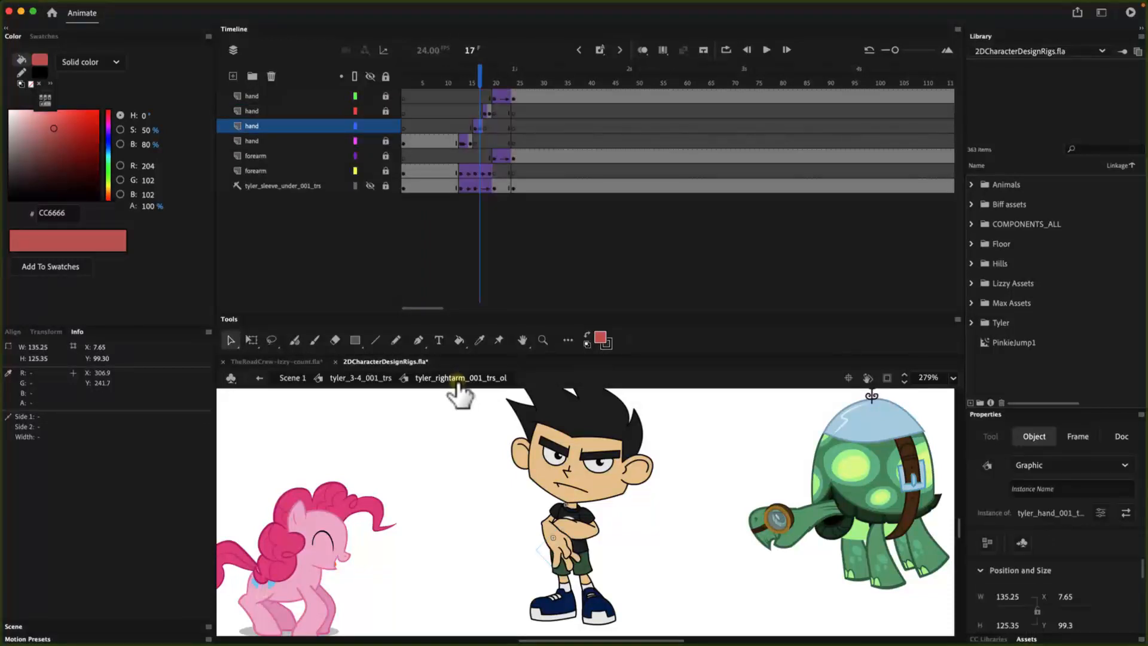
click(546, 525)
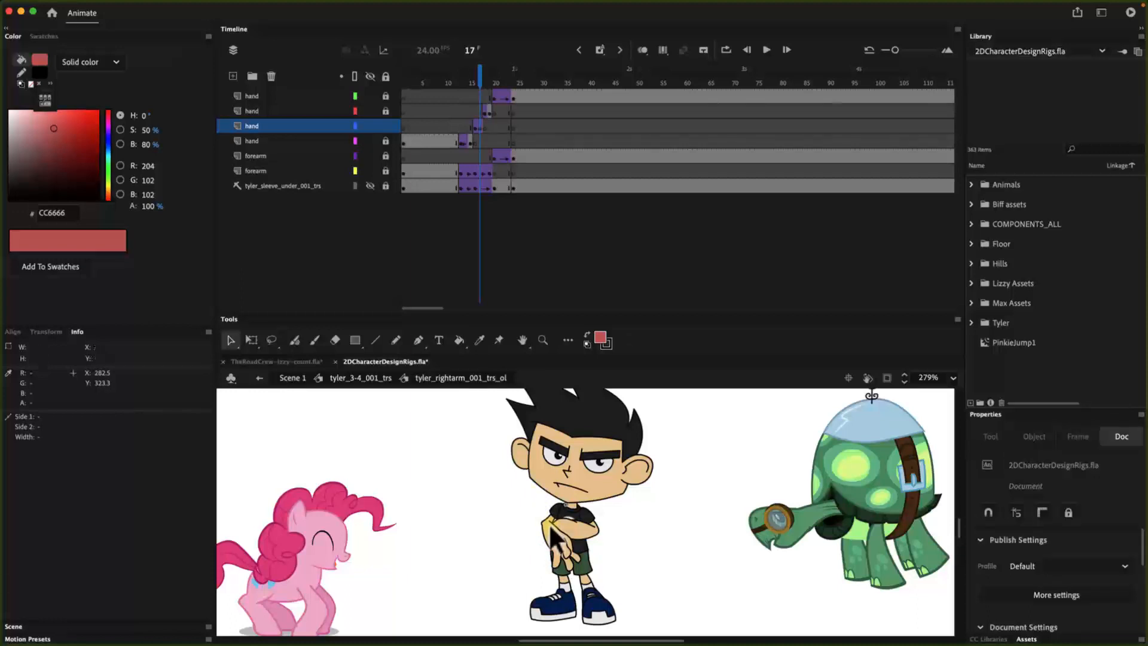
click(562, 555)
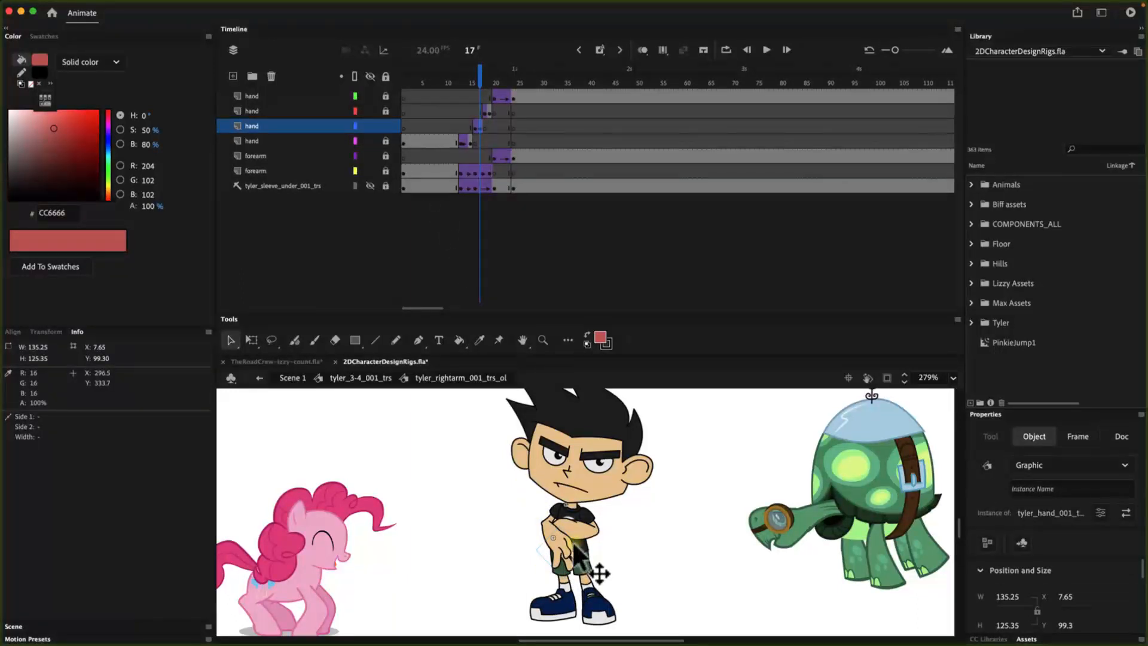
Unlock the second hand layer at frame 19 and open its hand symbol for editing
click(488, 110)
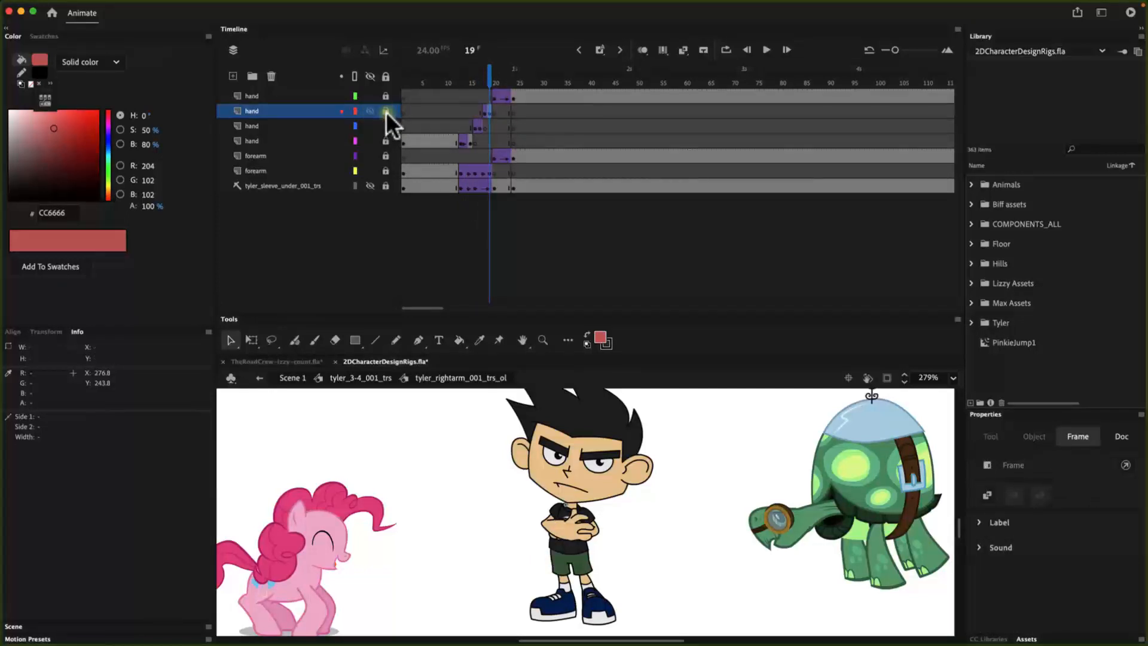
click(481, 532)
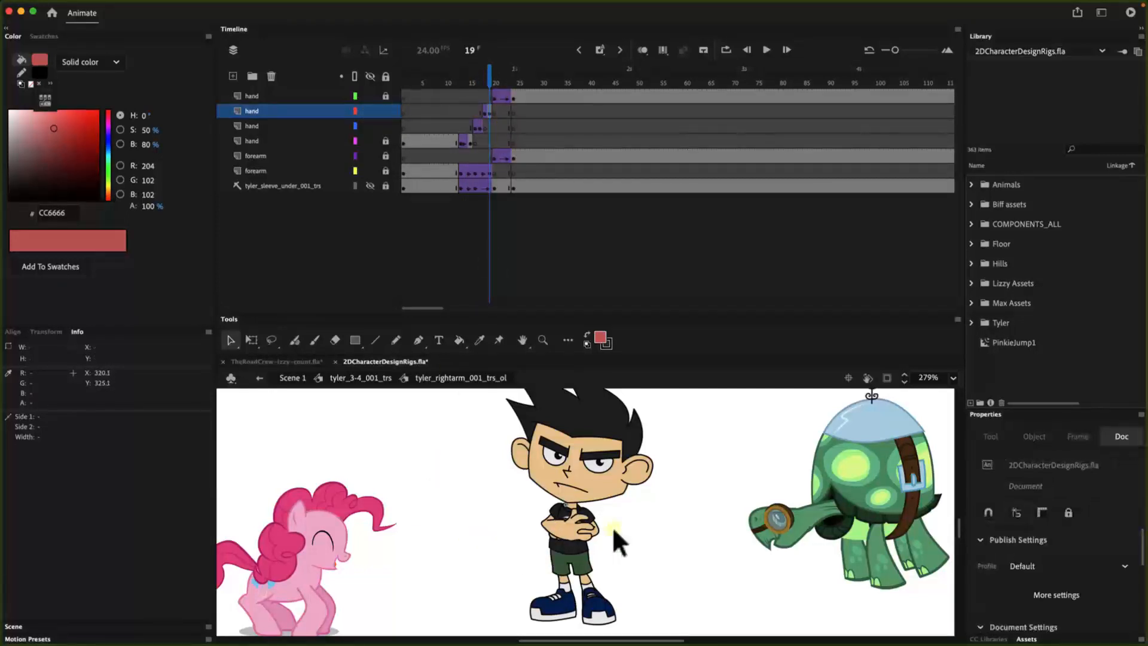
click(580, 529)
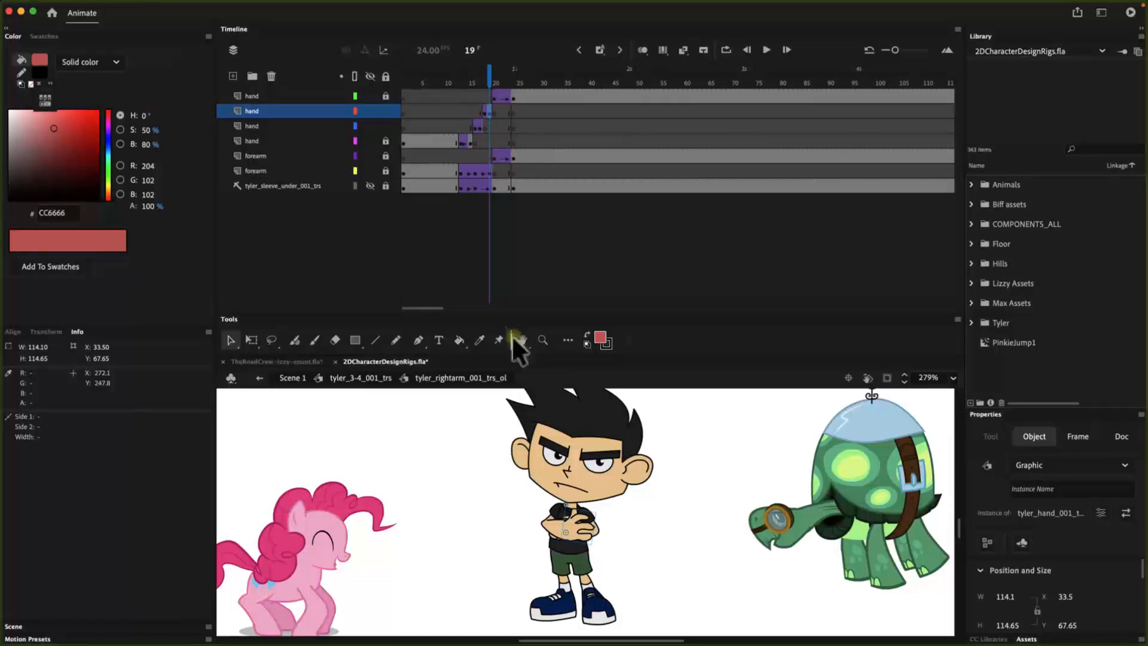
double_click(578, 530)
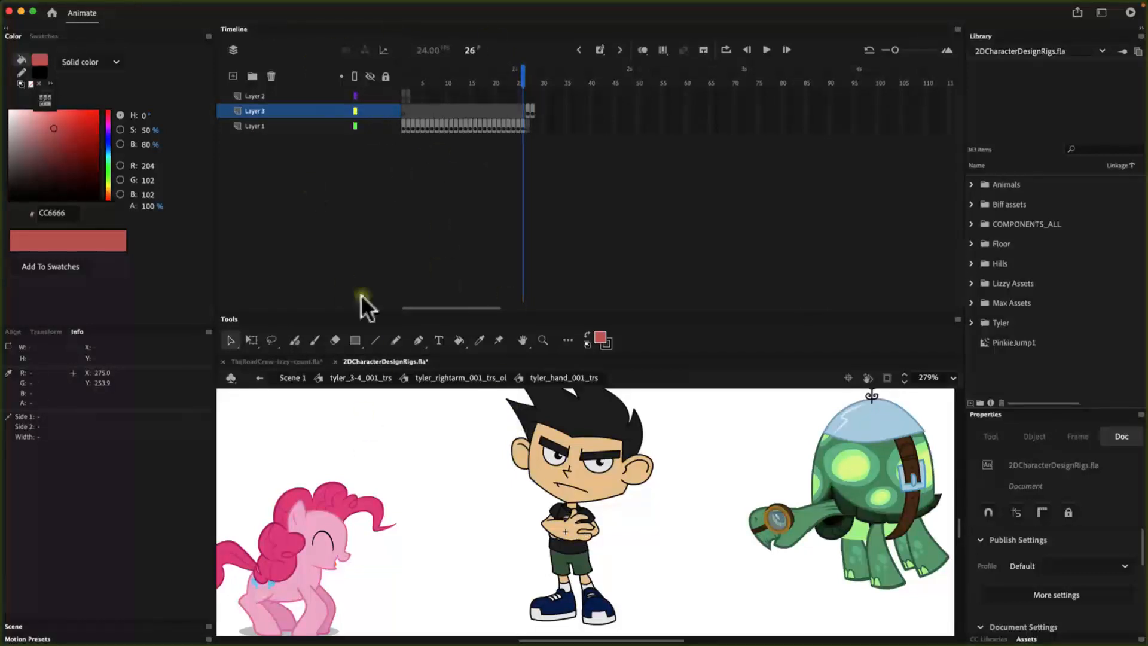
Return to the tyler_rightarm_001_trs_ol symbol and open the Frame Picker for the frame 19 hand
click(481, 377)
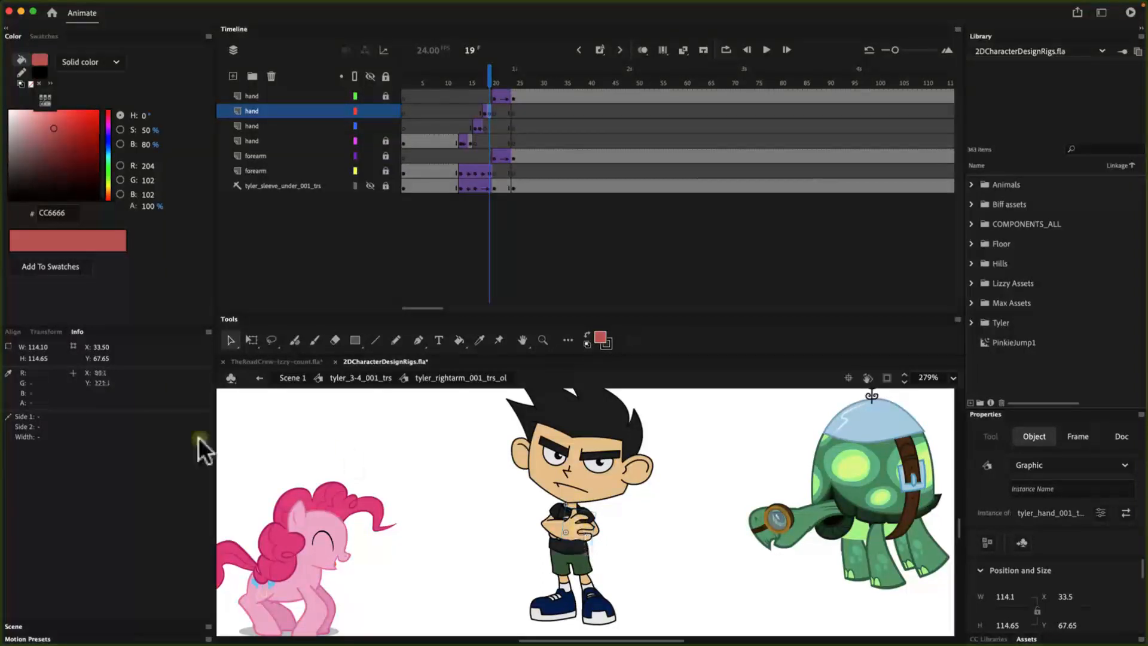
mouse_move(257, 5)
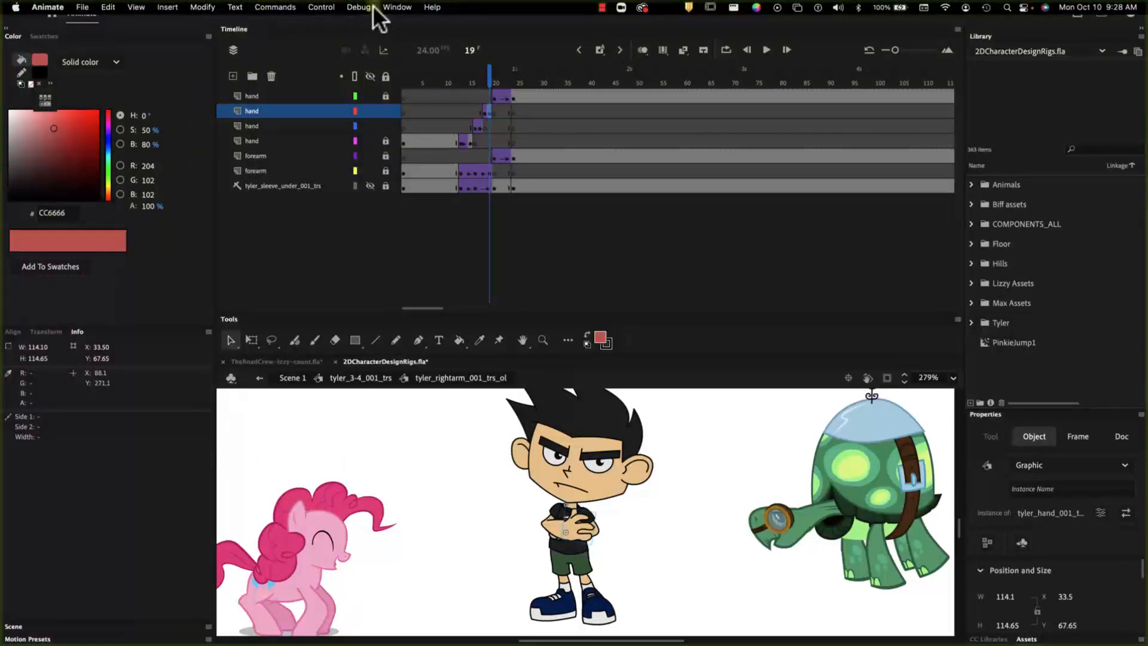
click(396, 8)
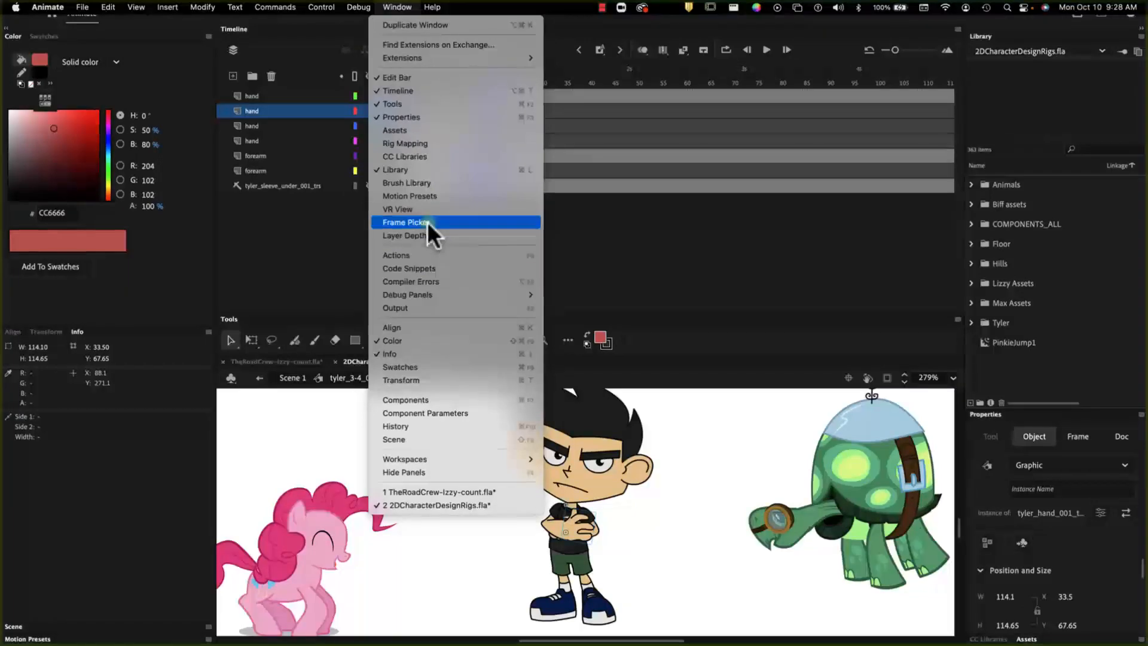
click(427, 222)
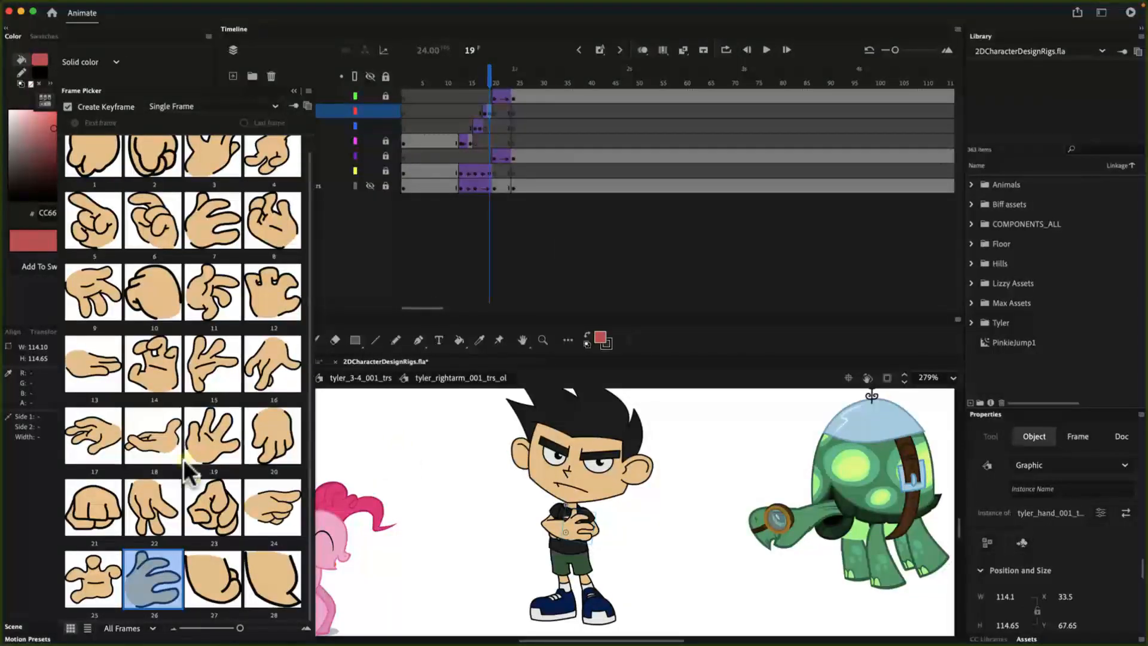
Try Frame Picker poses 14, 11, 17, 26, 24 and 7 on the hand at frame 19
click(160, 361)
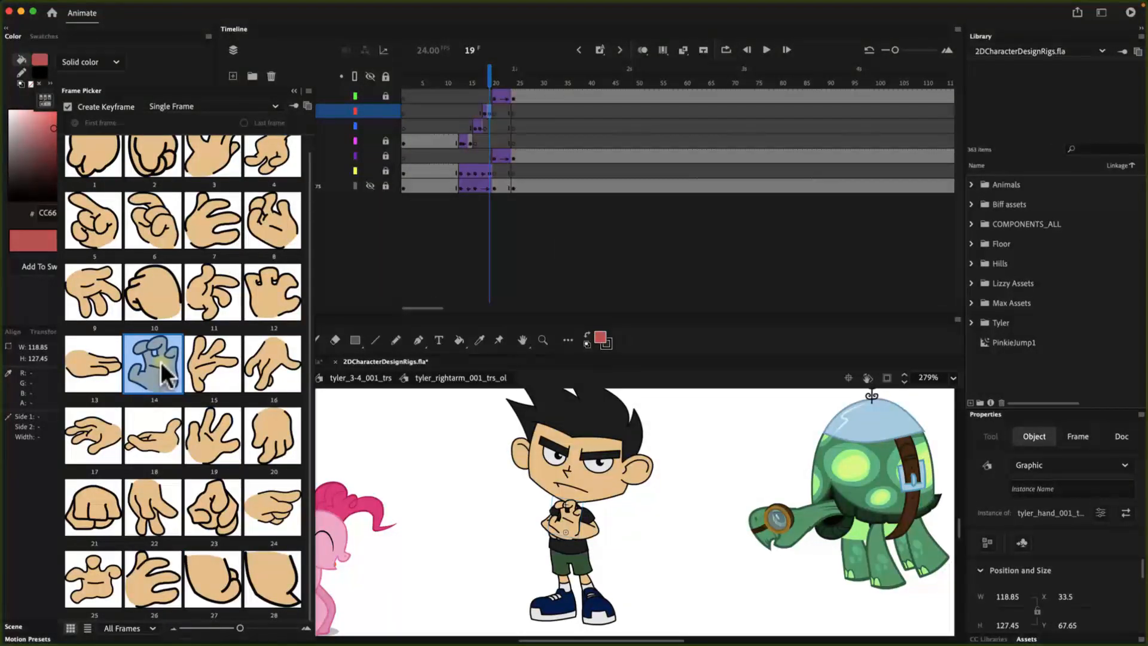
click(194, 290)
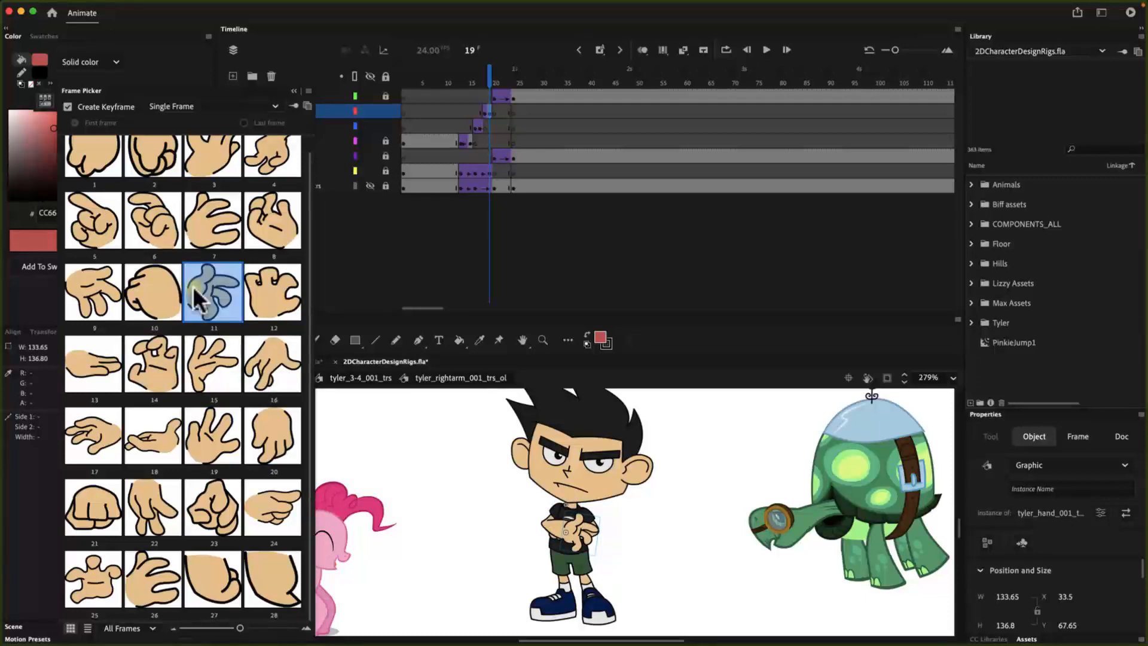
click(102, 442)
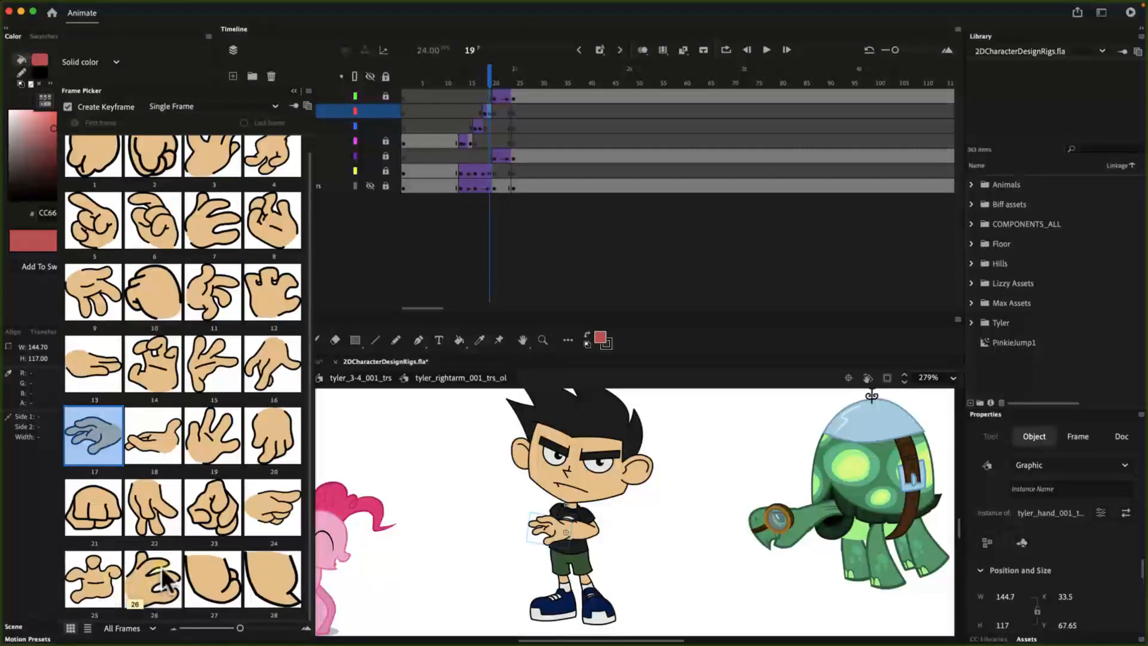
click(141, 588)
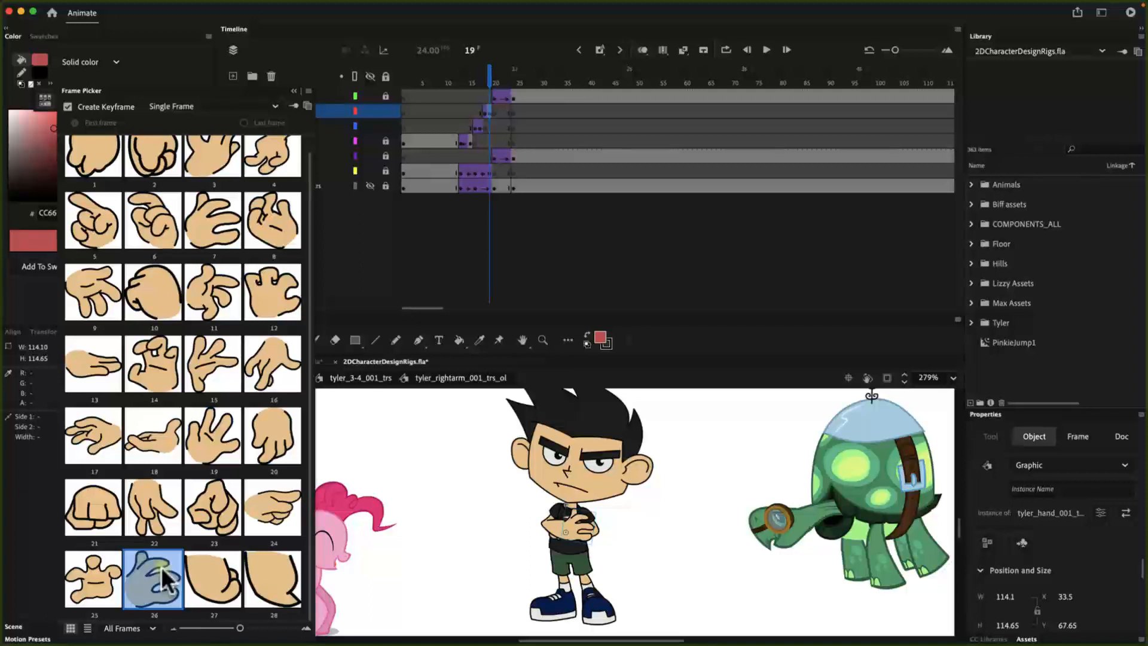
click(273, 504)
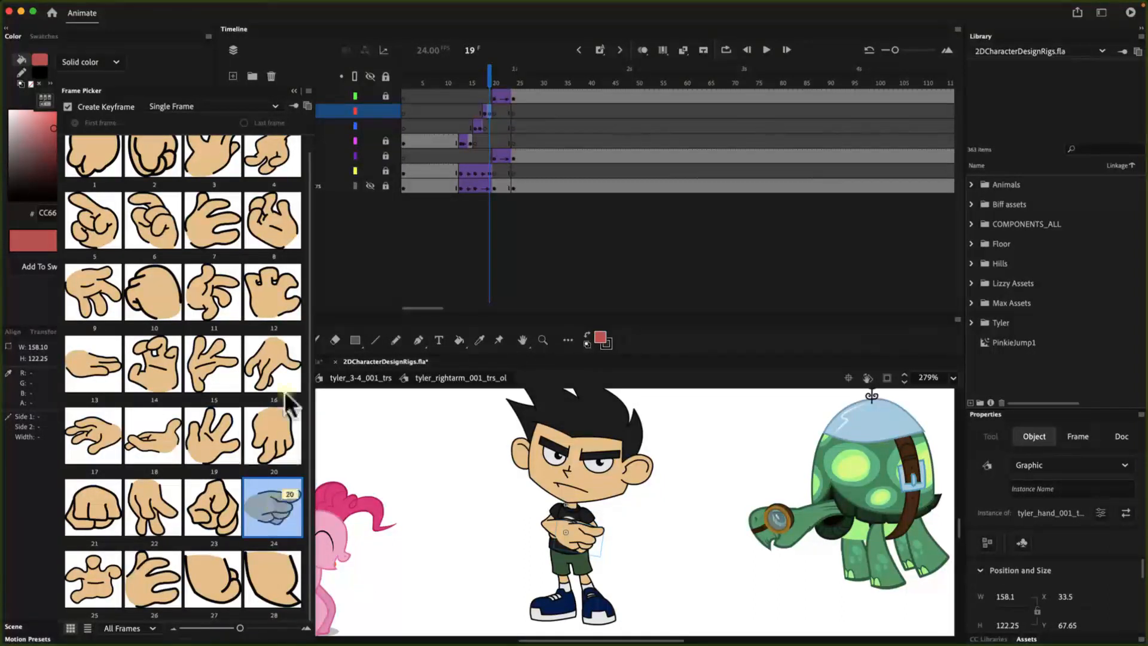
click(210, 237)
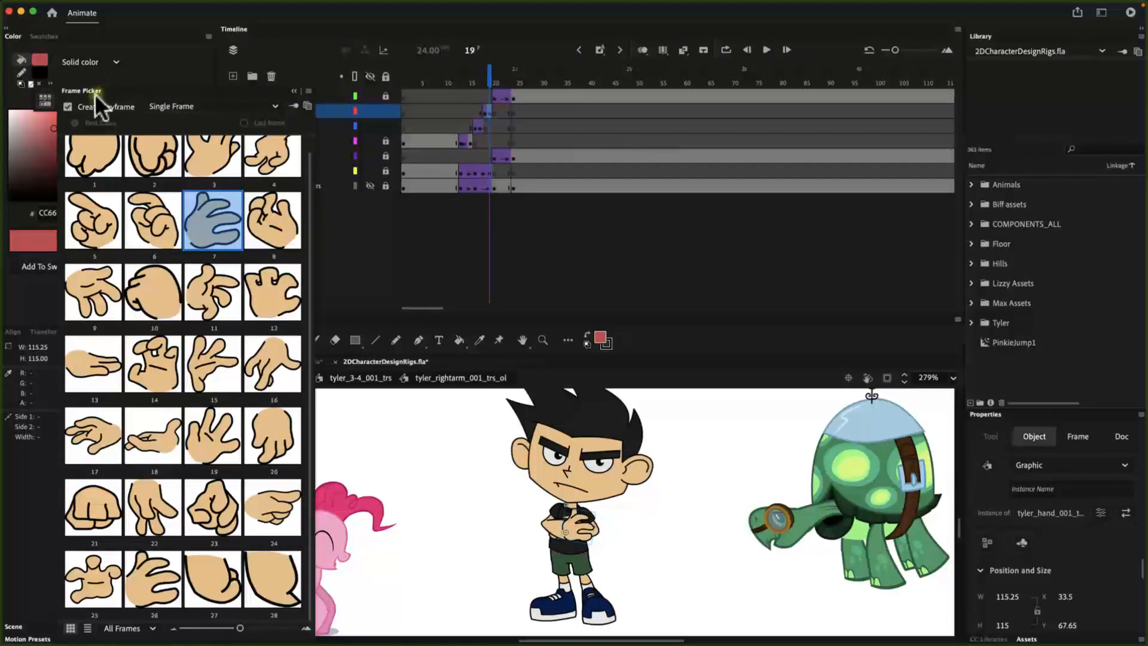
Move the Frame Picker clear of the timeline, lock the third hand layer and reselect the frame 19 hand on stage
drag(96, 88, 74, 330)
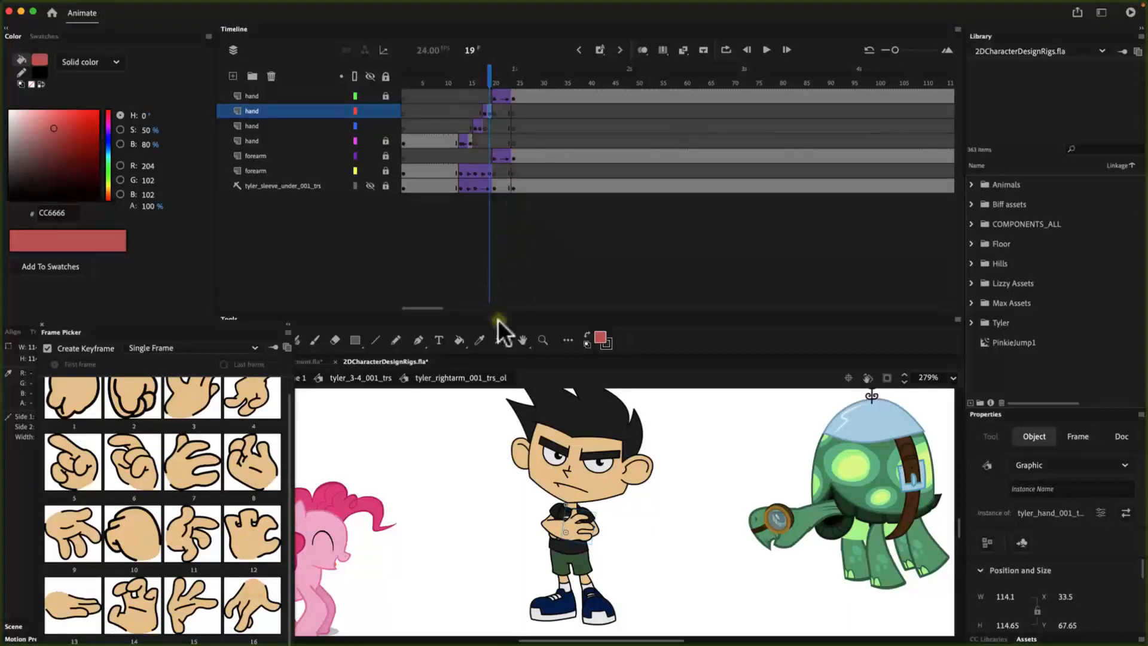
click(488, 113)
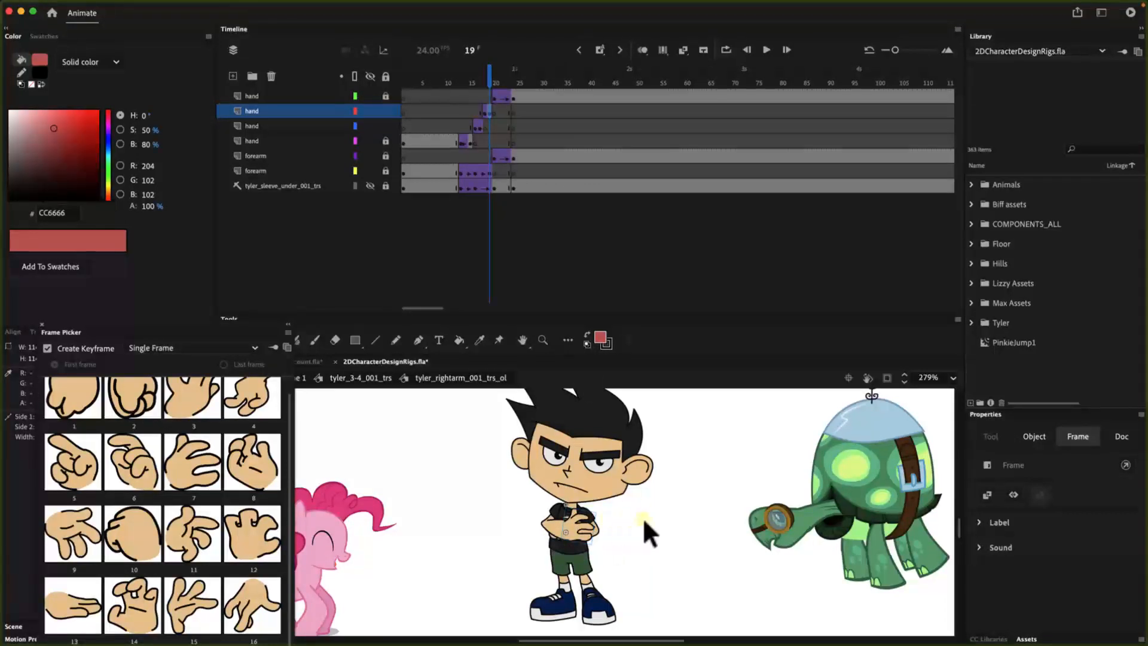
click(383, 111)
drag(485, 107, 489, 113)
click(492, 541)
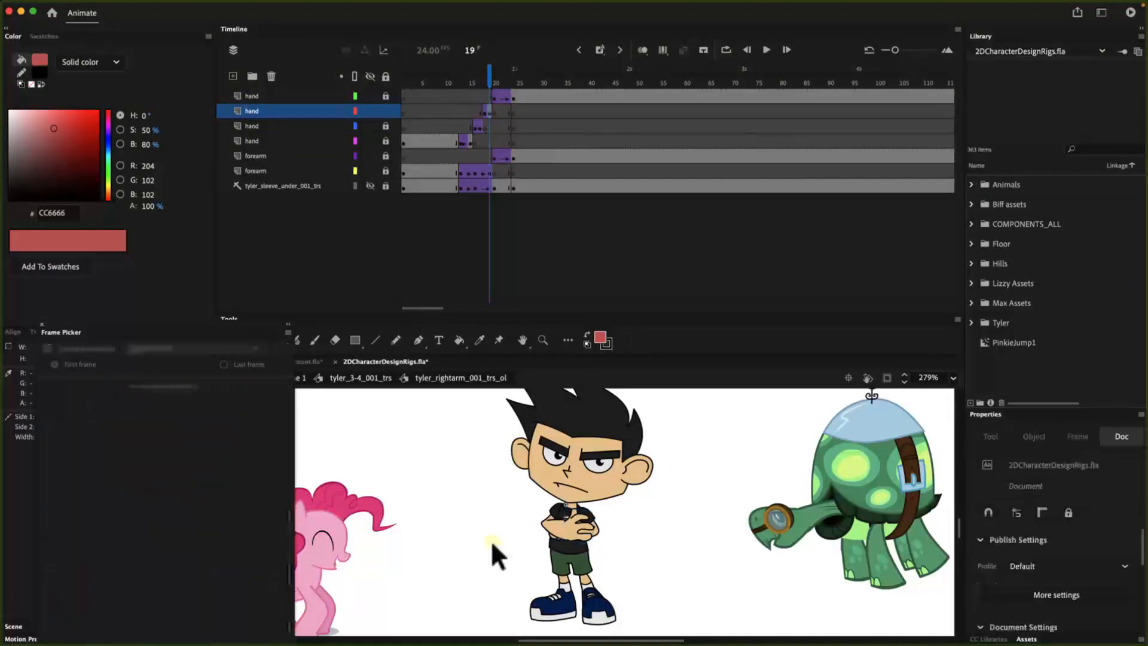
click(579, 540)
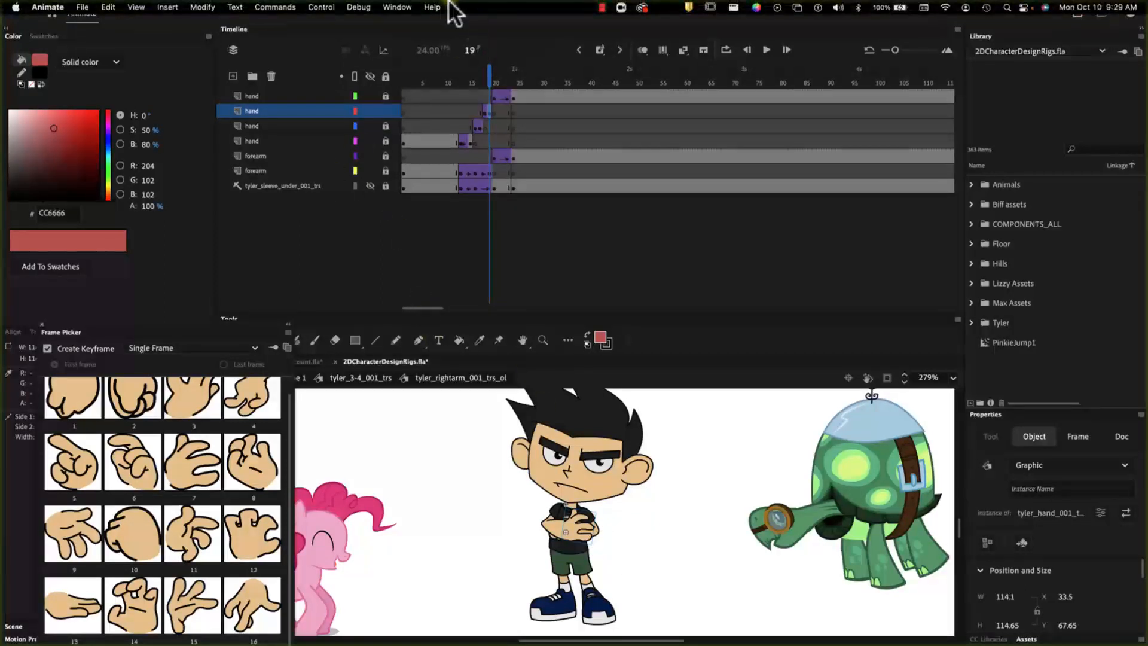
Try pose 9 on the frame 19 hand, switch it to pose 16 and shift it up onto the wrist
mouse_move(388, 13)
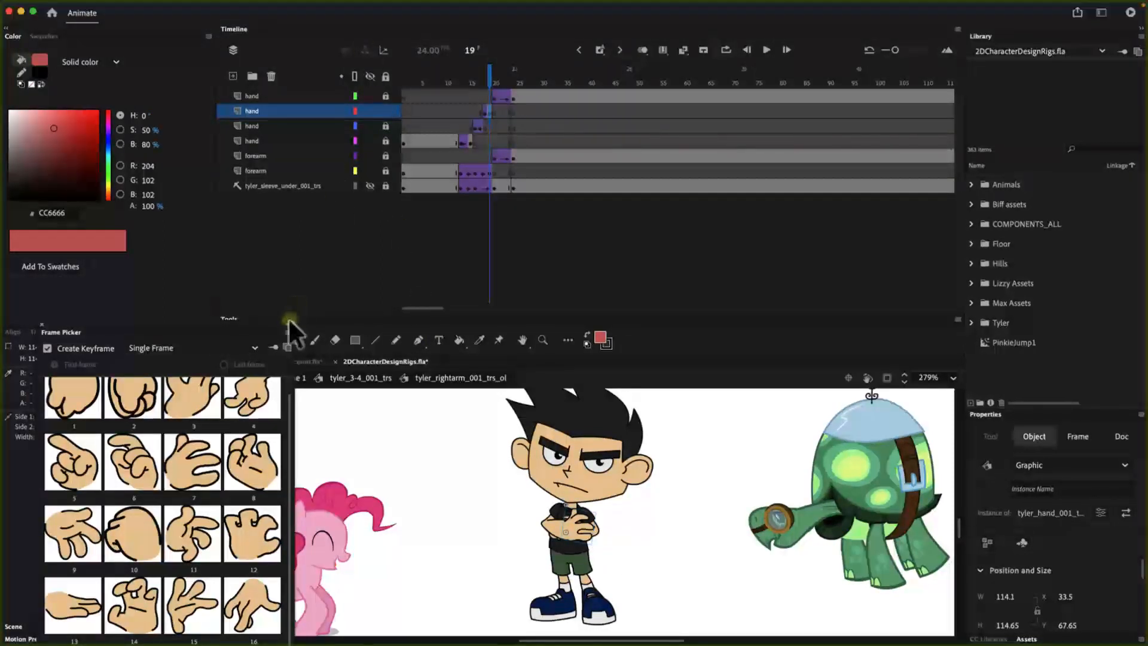
click(67, 537)
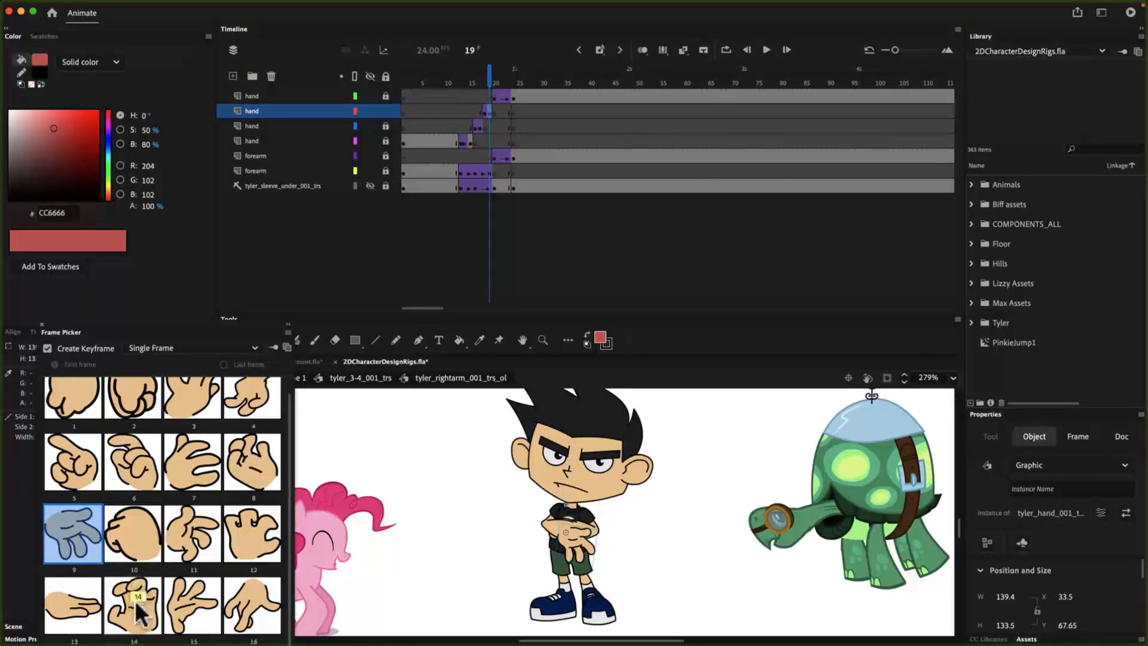
click(259, 611)
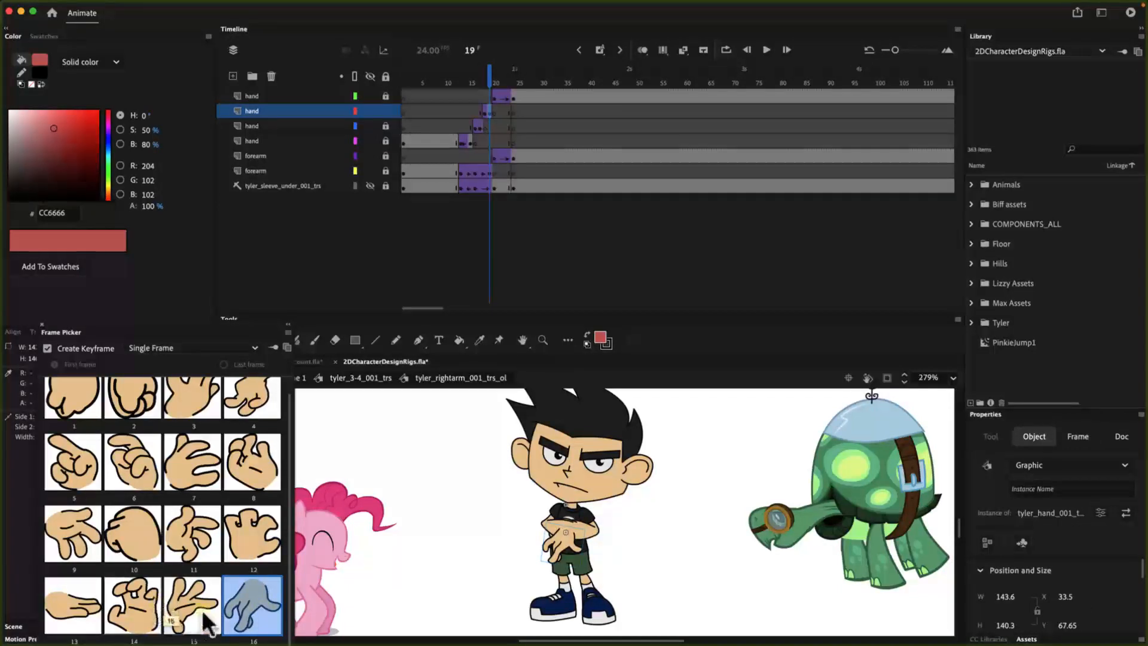
drag(568, 564, 562, 545)
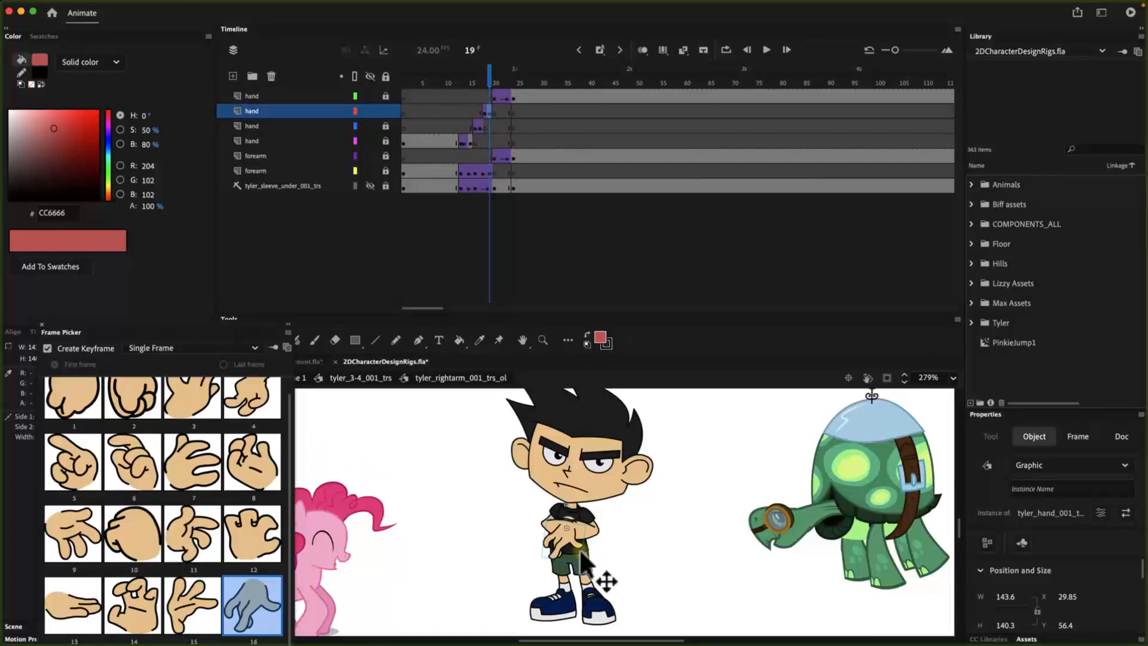
Move the Frame Picker off the stage and rotate the frame 19 hand with Free Transform so its fingers point across the torso
key(q)
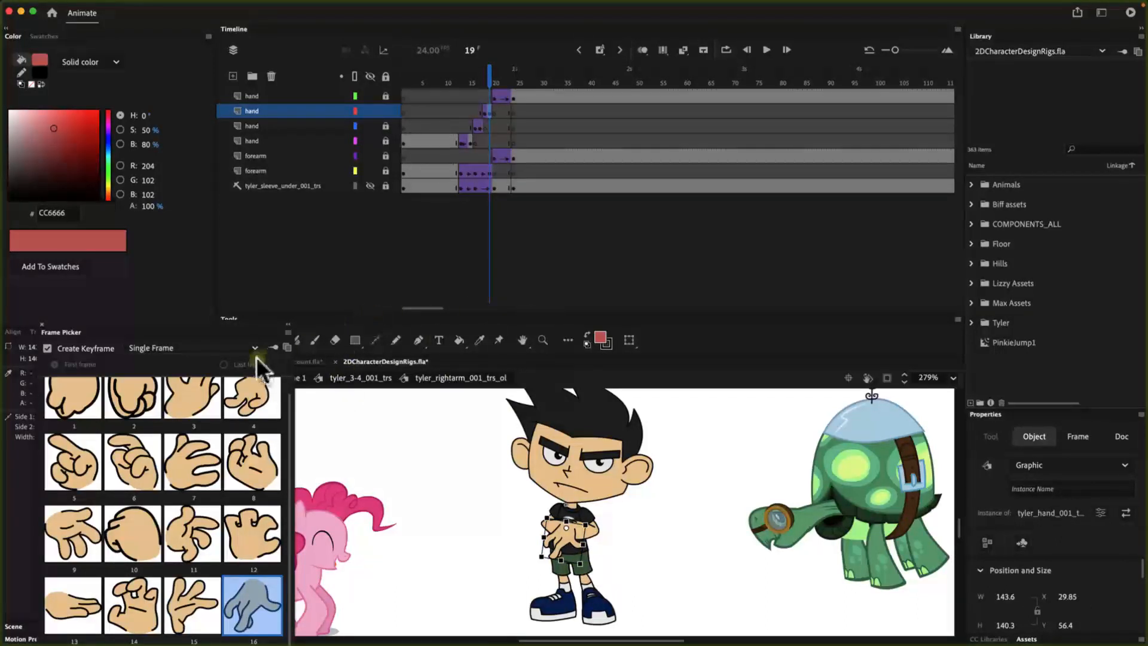
drag(255, 324, 180, 346)
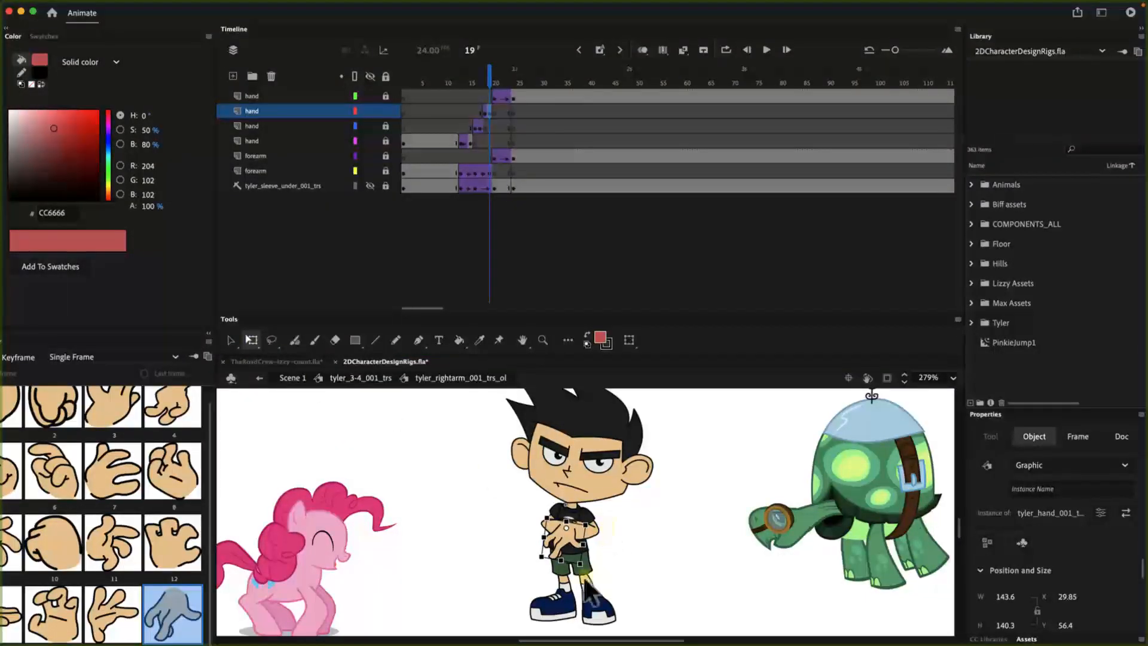
drag(592, 583, 589, 534)
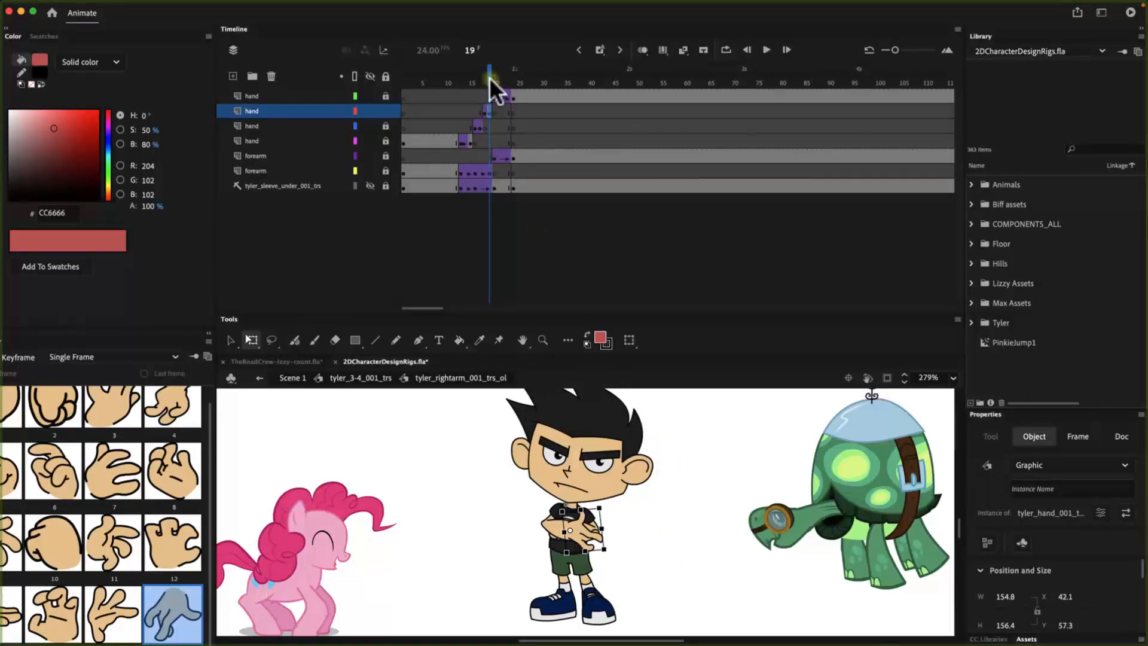
Select the hand at frame 16 on the third hand layer and switch it to Frame Picker pose 8
drag(489, 77, 478, 77)
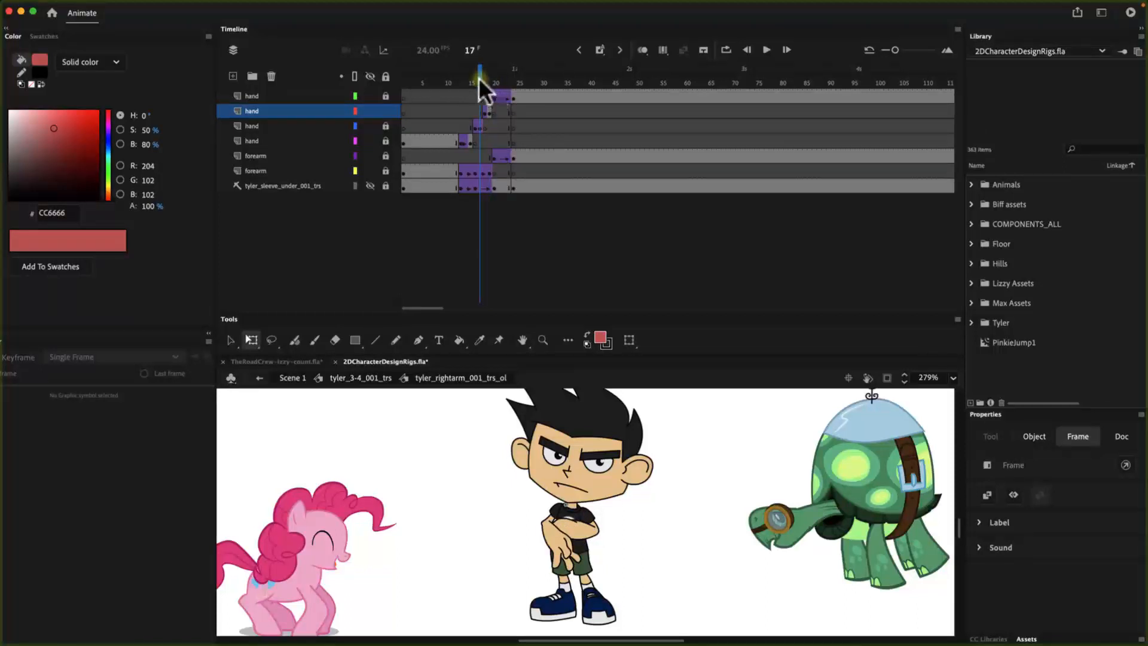
click(473, 126)
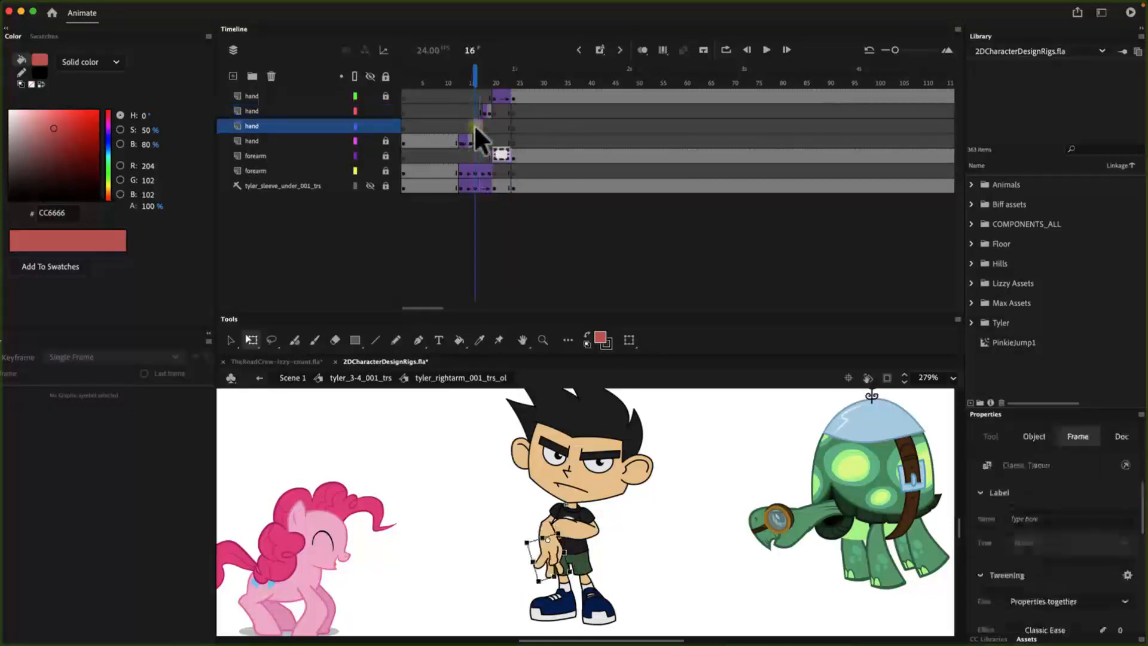
click(553, 567)
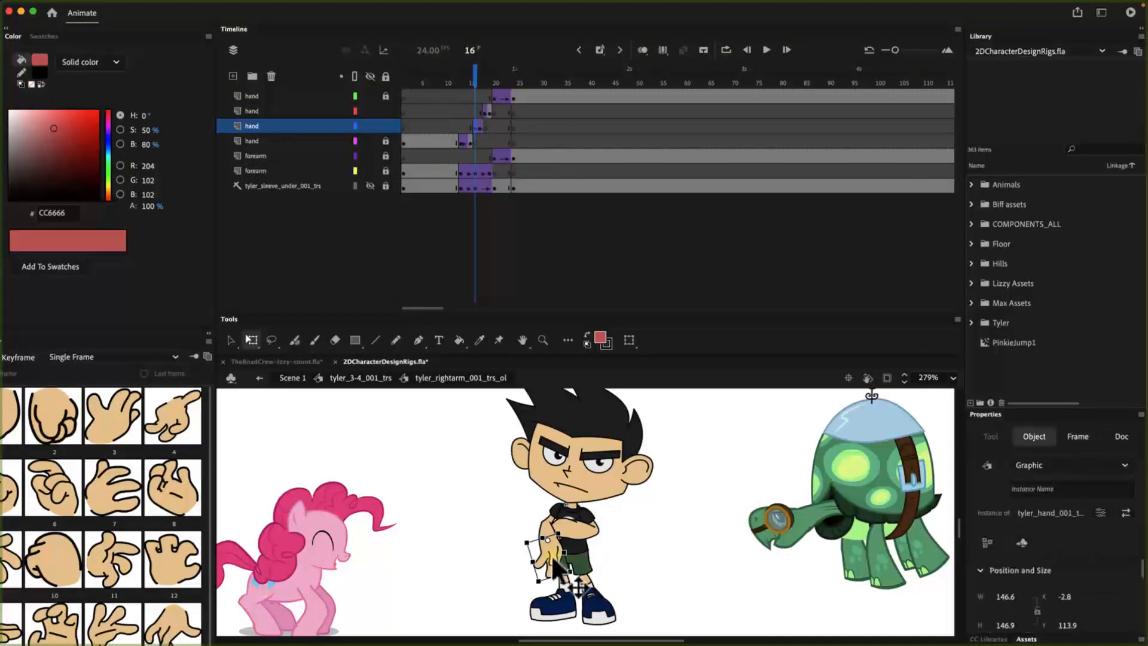
click(182, 498)
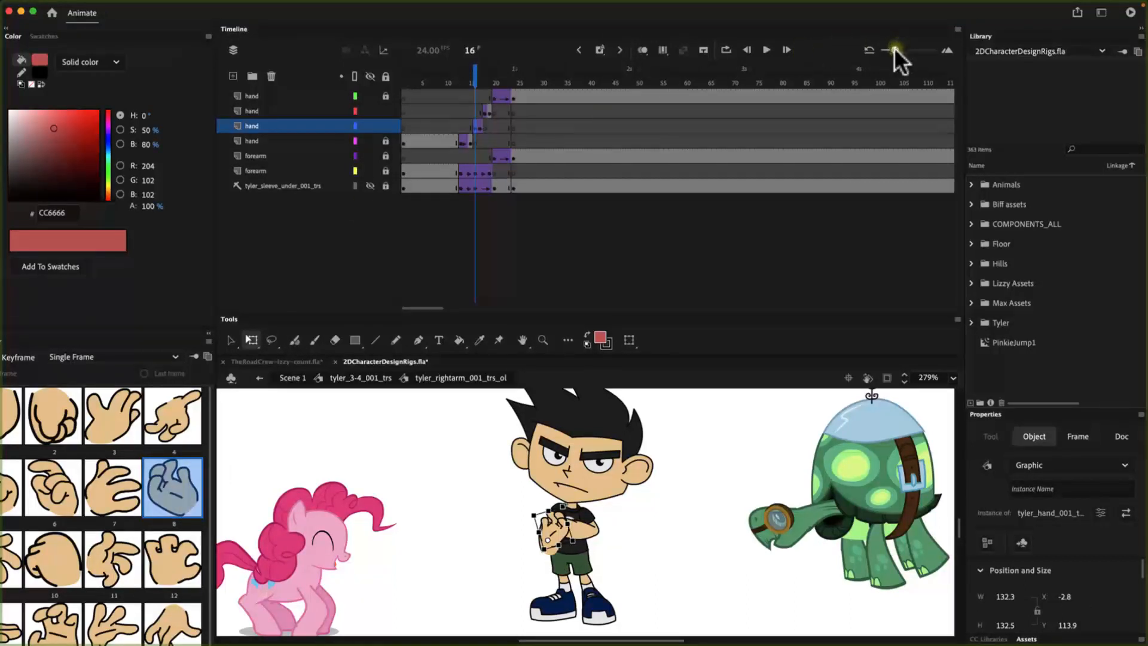
Enlarge the timeline frames and examine the third hand layer at frame 17 and the fourth at frames 13 and 15
drag(896, 49, 911, 48)
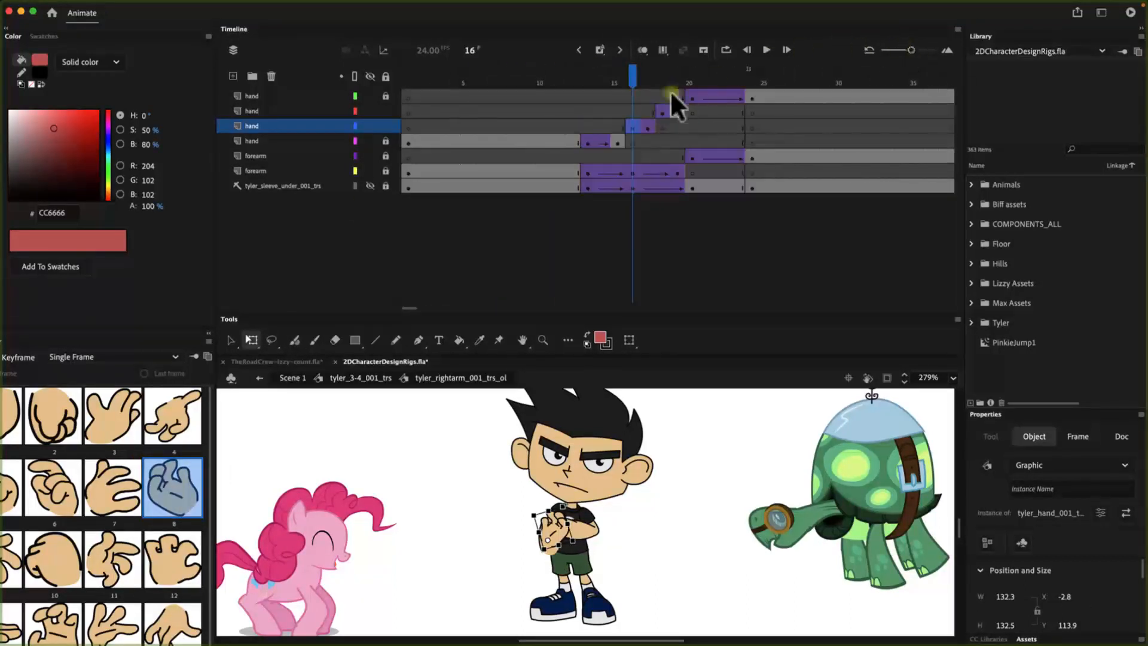
click(642, 126)
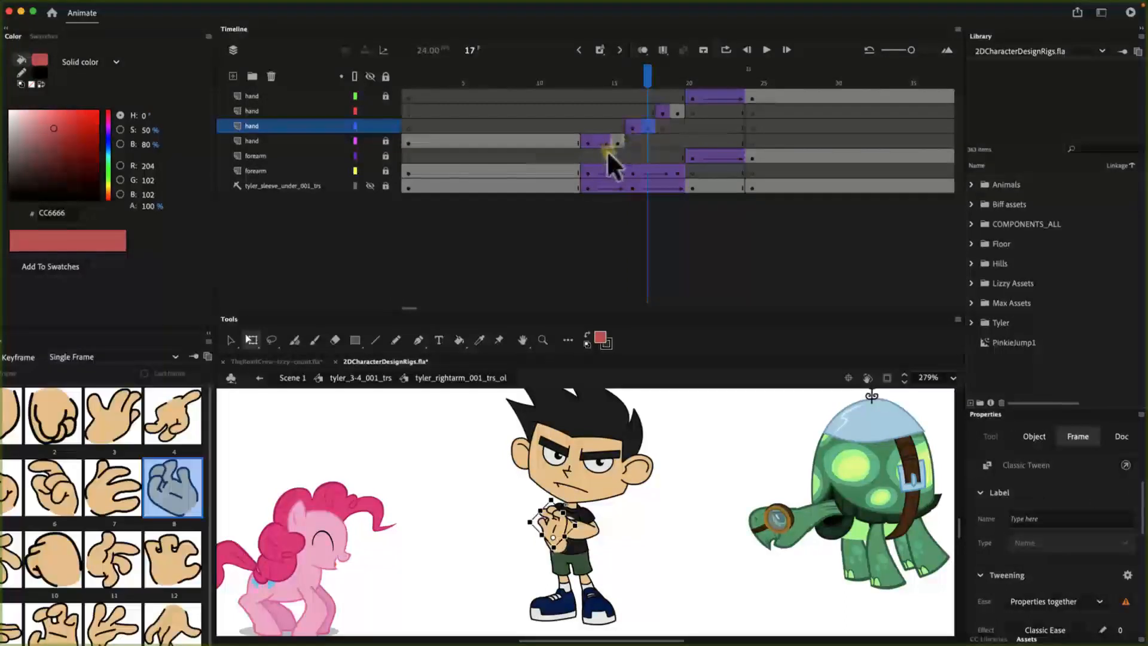
click(582, 145)
mouse_move(596, 72)
mouse_down()
mouse_move(602, 89)
mouse_move(598, 67)
mouse_move(615, 69)
mouse_move(590, 65)
mouse_up()
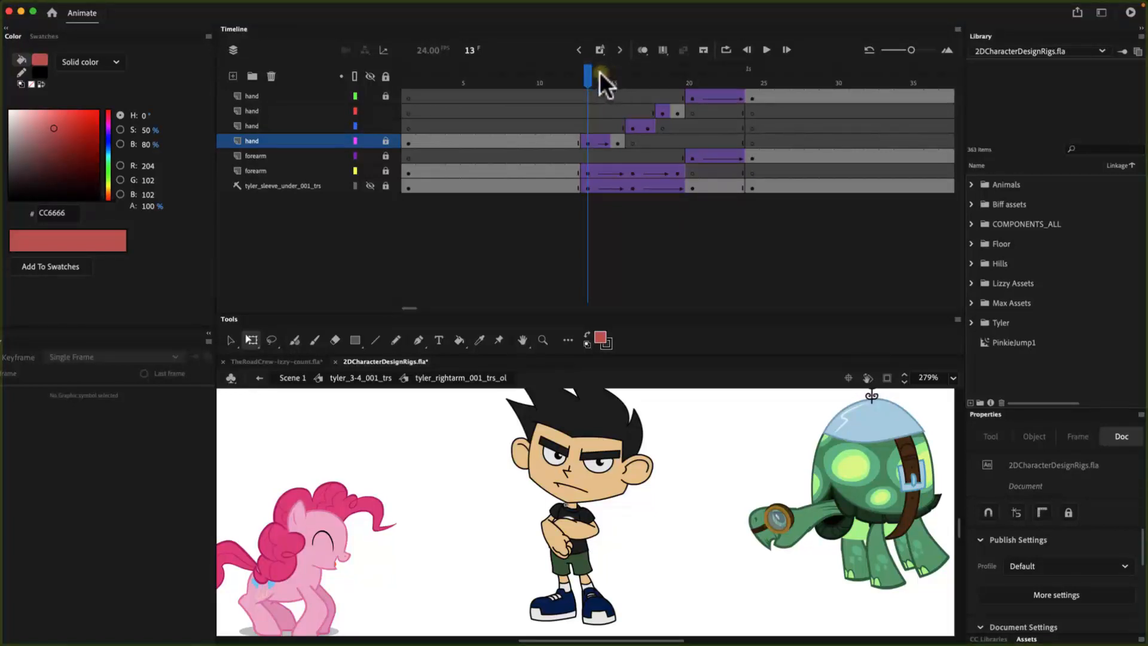
mouse_move(587, 69)
mouse_down()
mouse_move(604, 69)
mouse_move(584, 69)
mouse_up()
mouse_move(587, 79)
mouse_down()
mouse_move(600, 82)
mouse_move(587, 73)
mouse_up()
scroll(780, 251, right, 10)
scroll(781, 251, left, 10)
click(616, 142)
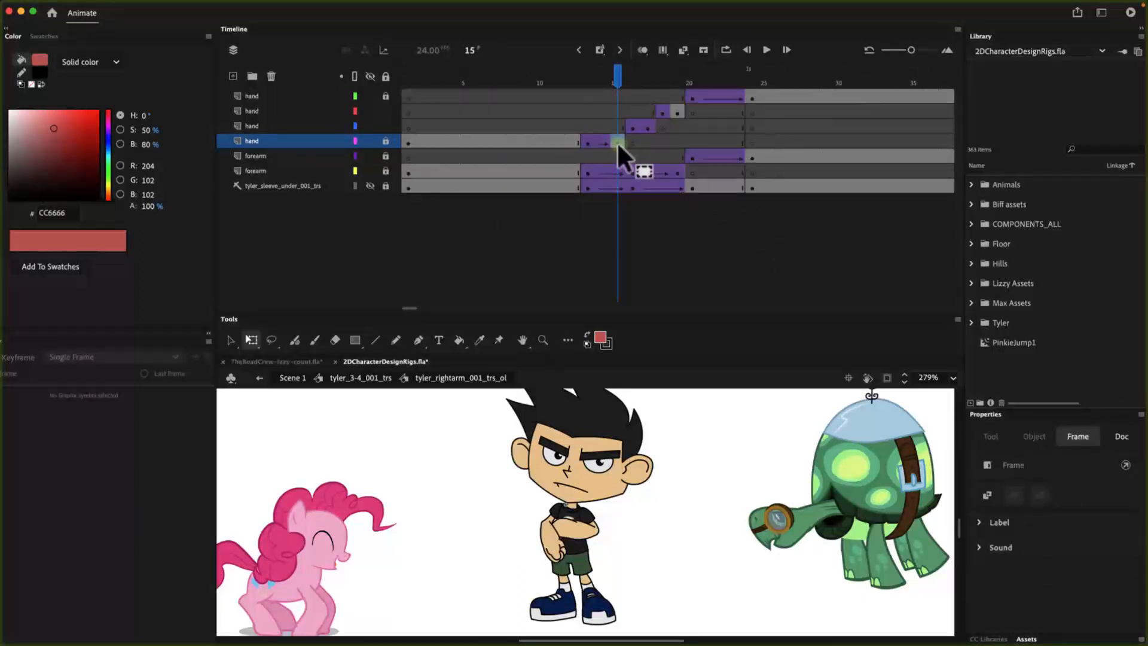